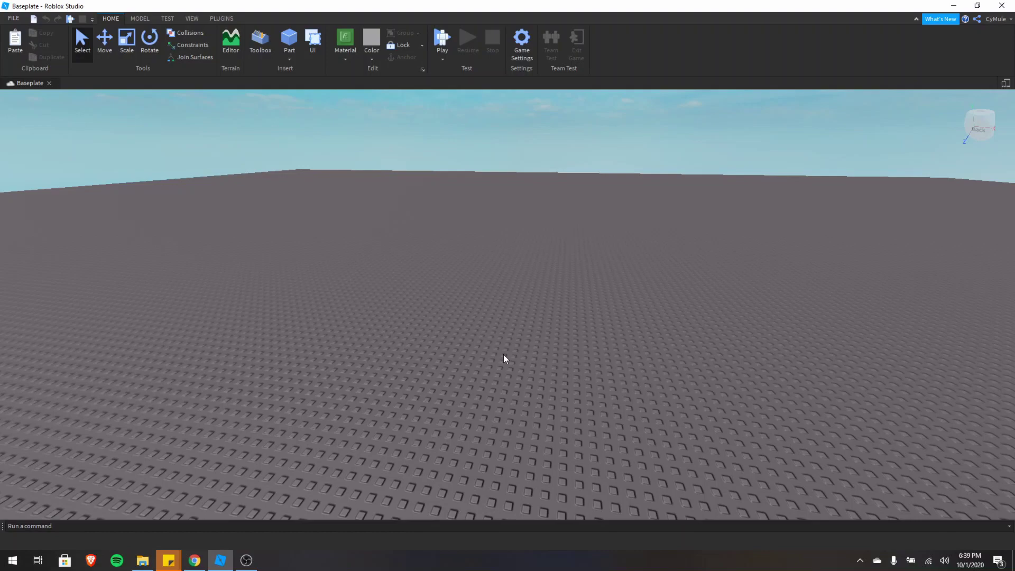
Step: Fly the camera up, down and across the baseplate with the Q, E and D keys
key(q)
key(e)
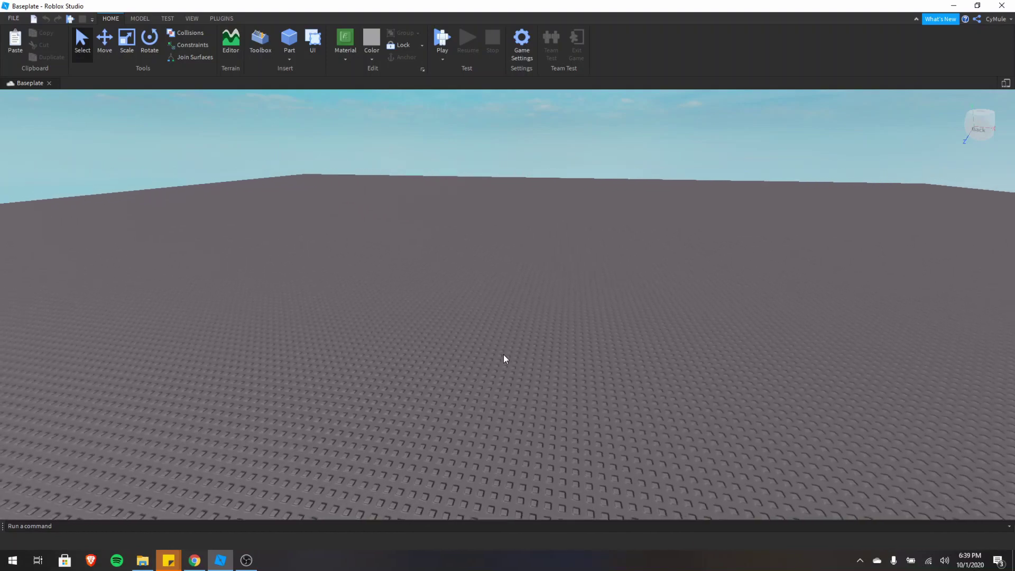
key(q)
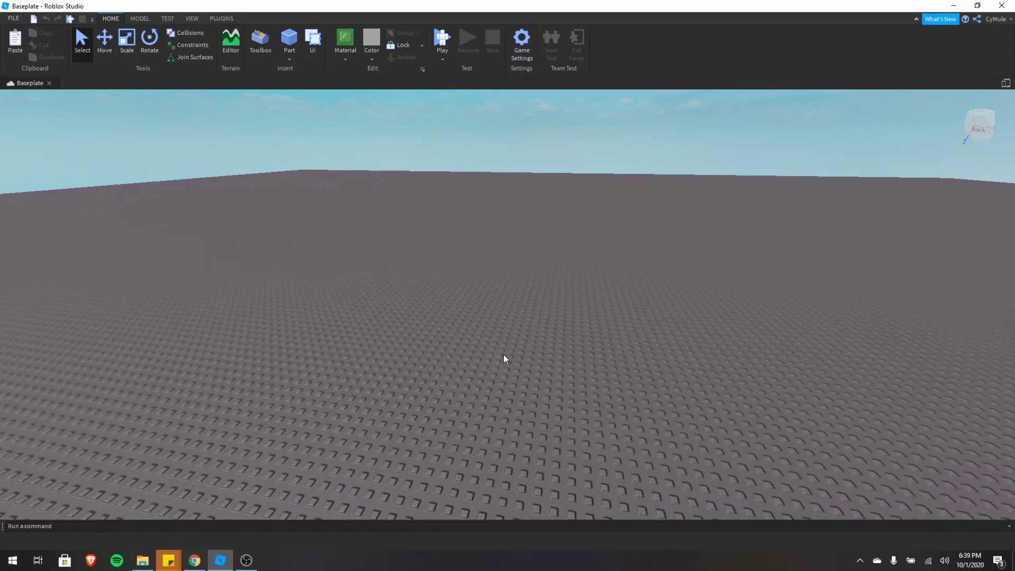
key(e)
key(q)
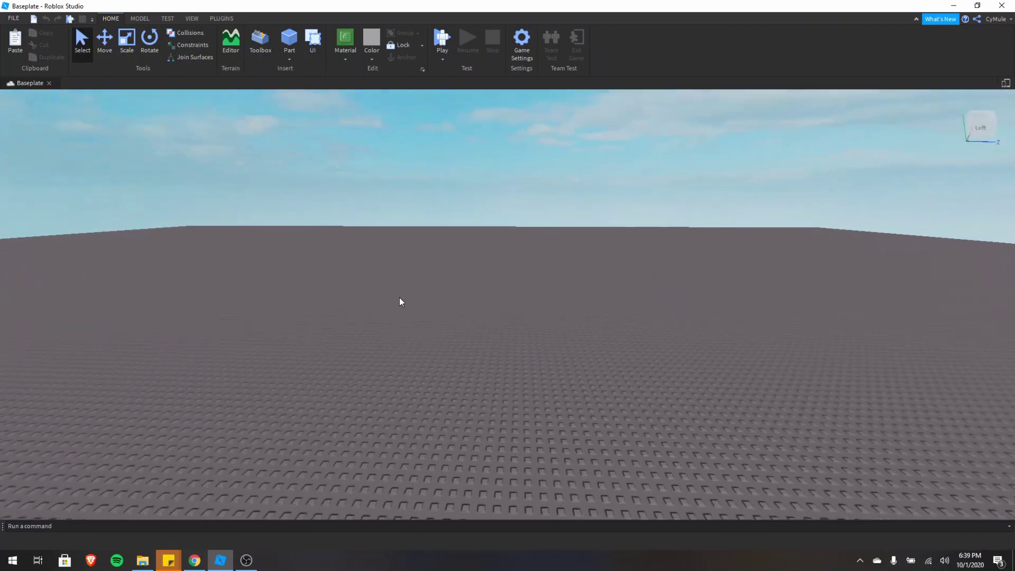
key(e)
key(q)
key(q)
key(d)
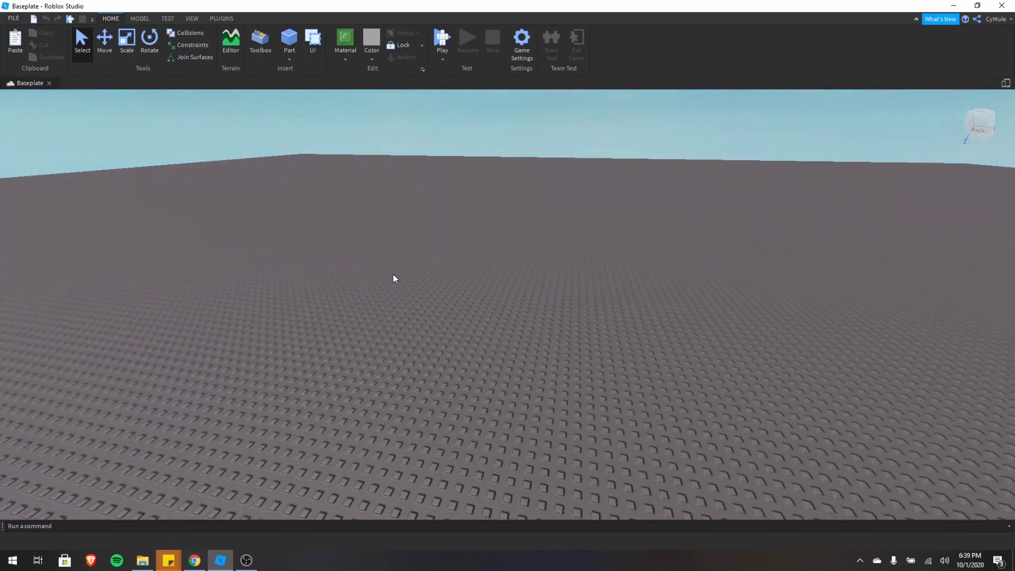
key(e)
key(q)
Step: Switch the Studio theme to Light, then back to Dark, in Studio settings
click(14, 19)
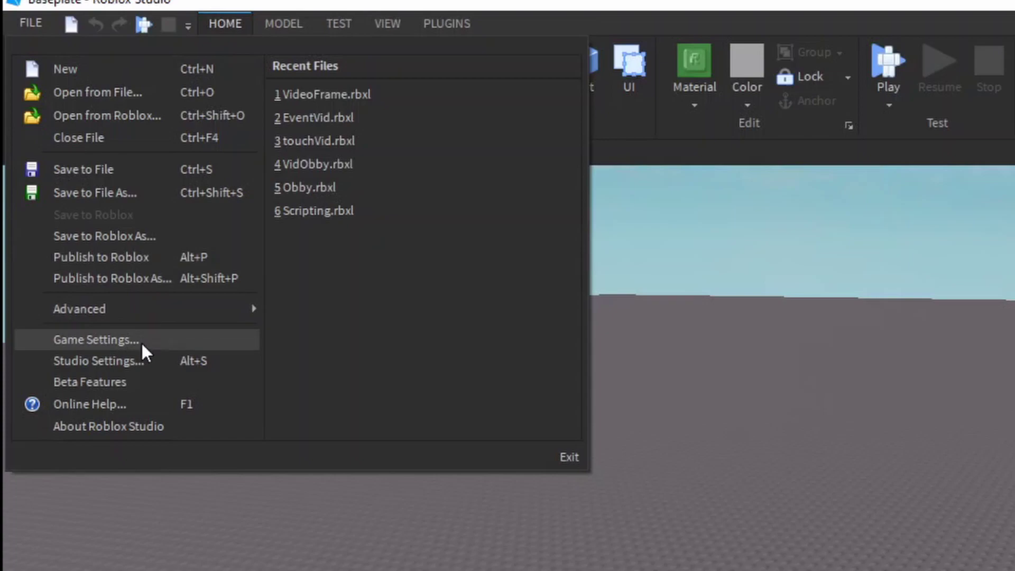
click(141, 362)
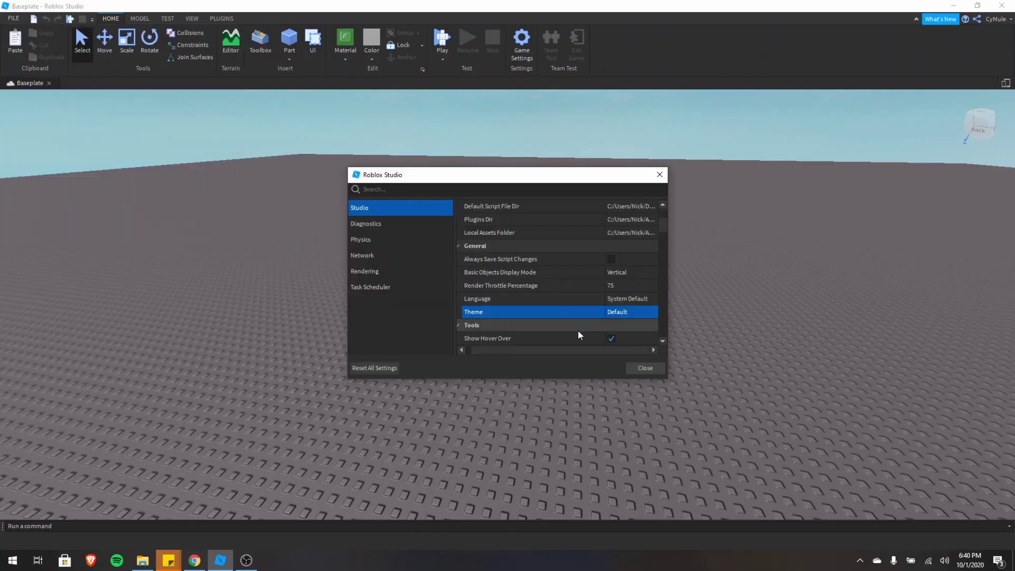
click(652, 314)
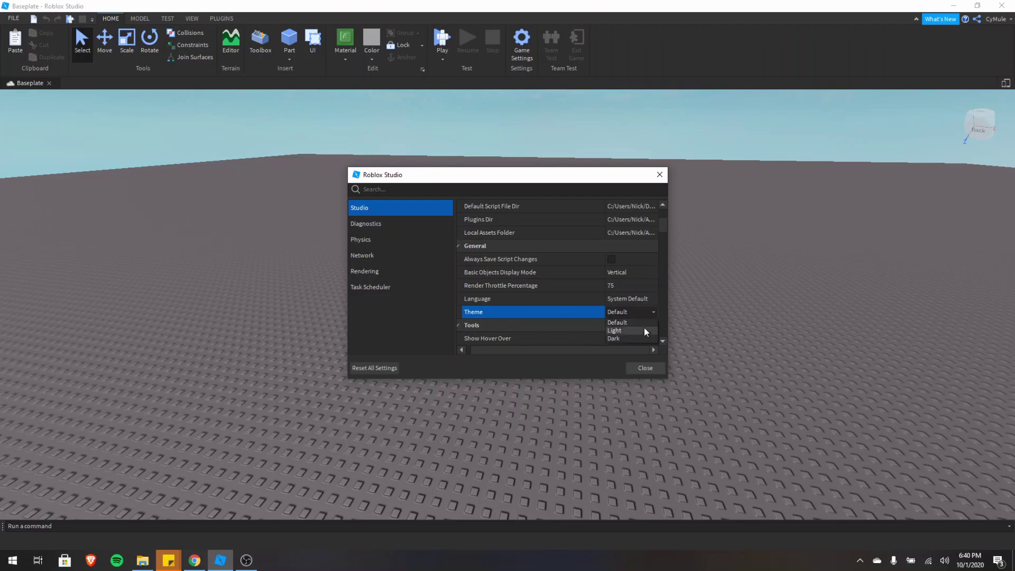
click(644, 328)
click(654, 312)
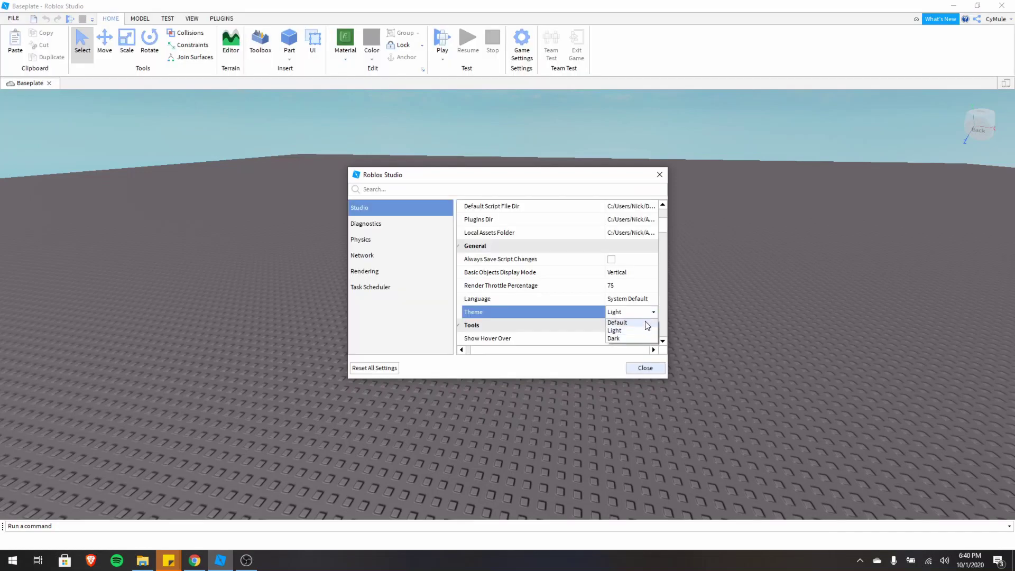
click(639, 338)
click(645, 367)
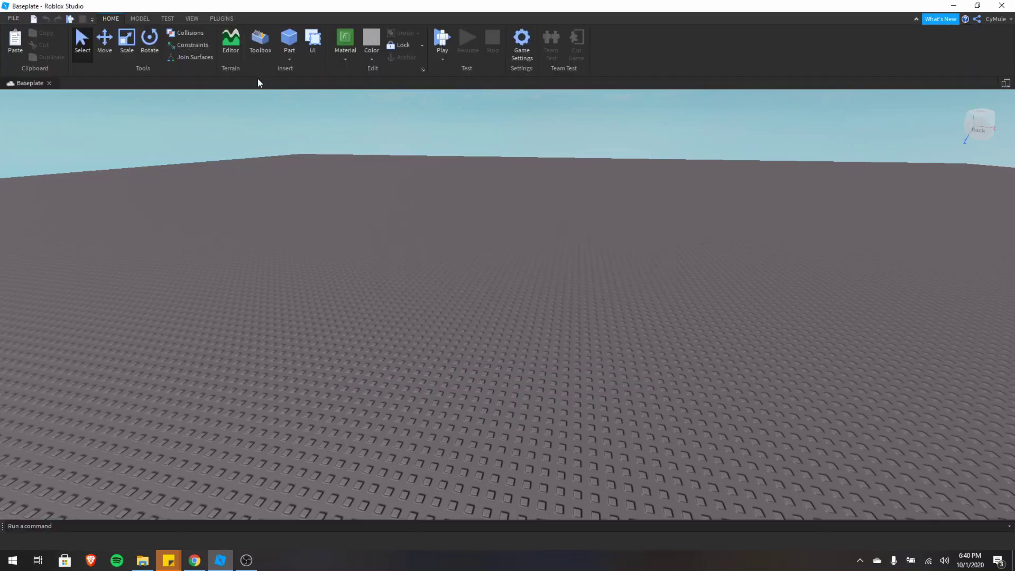
Step: Show the Explorer, Properties and Output panels from the View tab
click(192, 19)
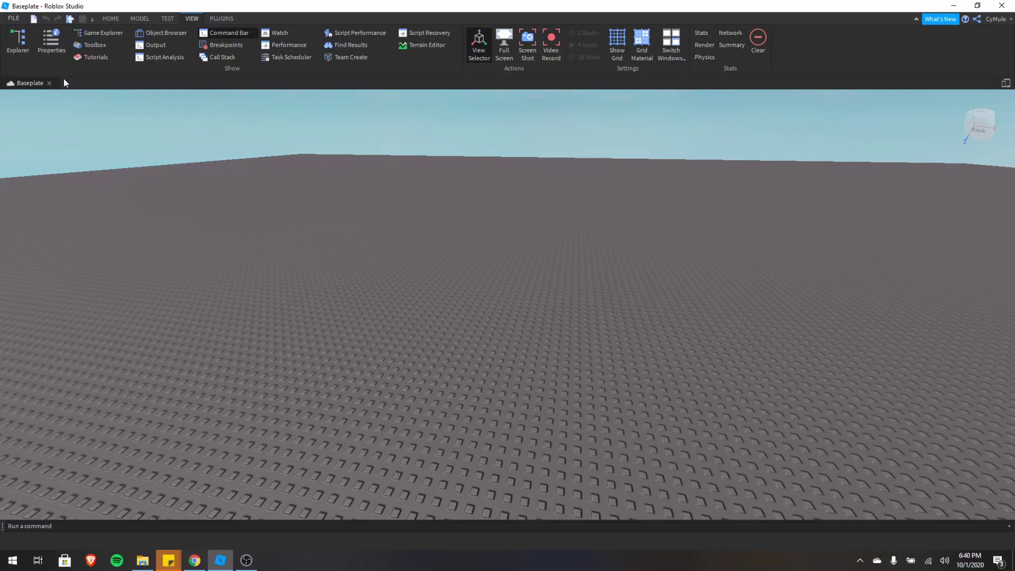
click(19, 45)
click(53, 44)
click(142, 47)
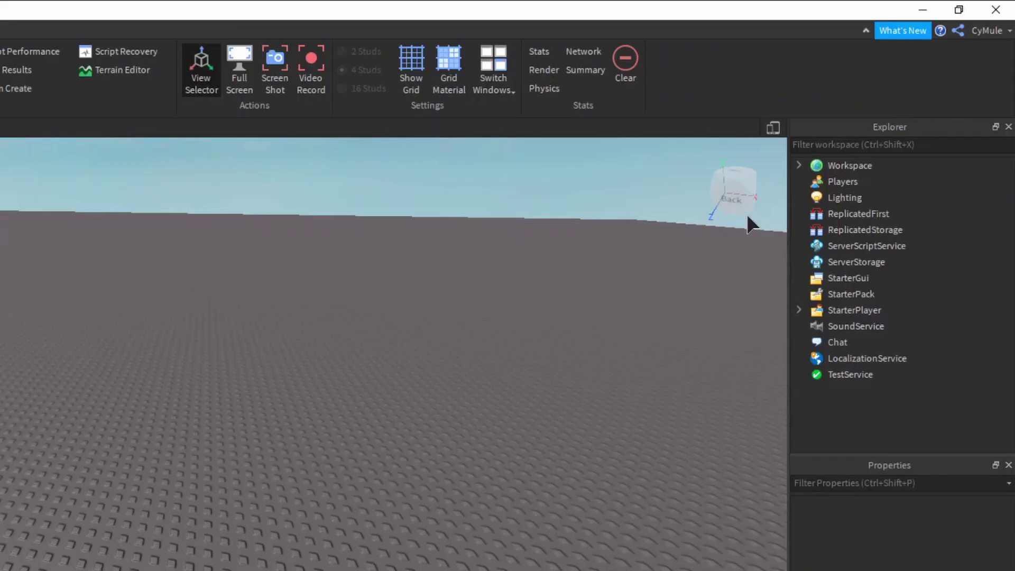
Step: Expand Workspace and inspect Baseplate, Players and StarterPack in Explorer
click(800, 165)
click(863, 213)
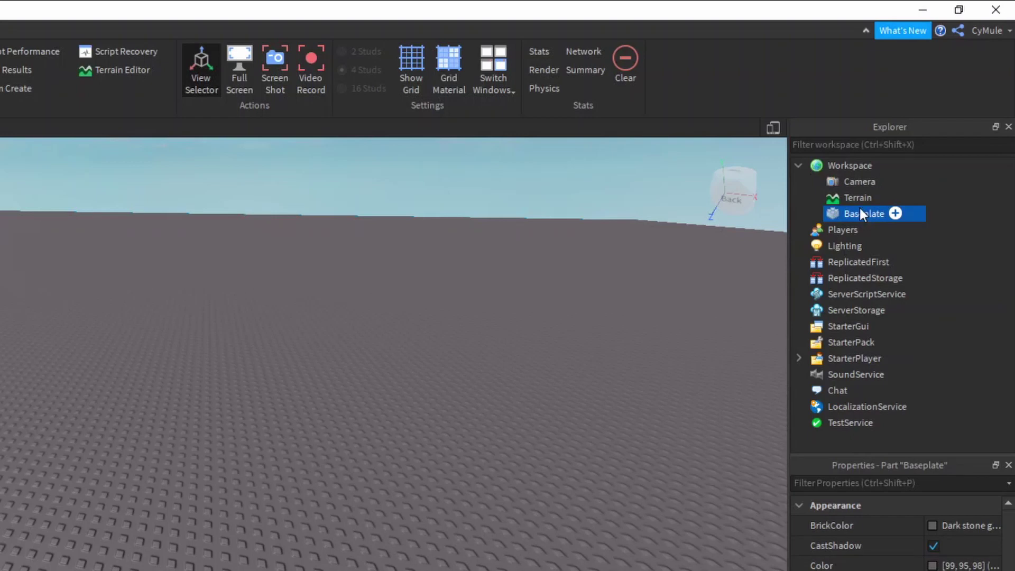
click(838, 232)
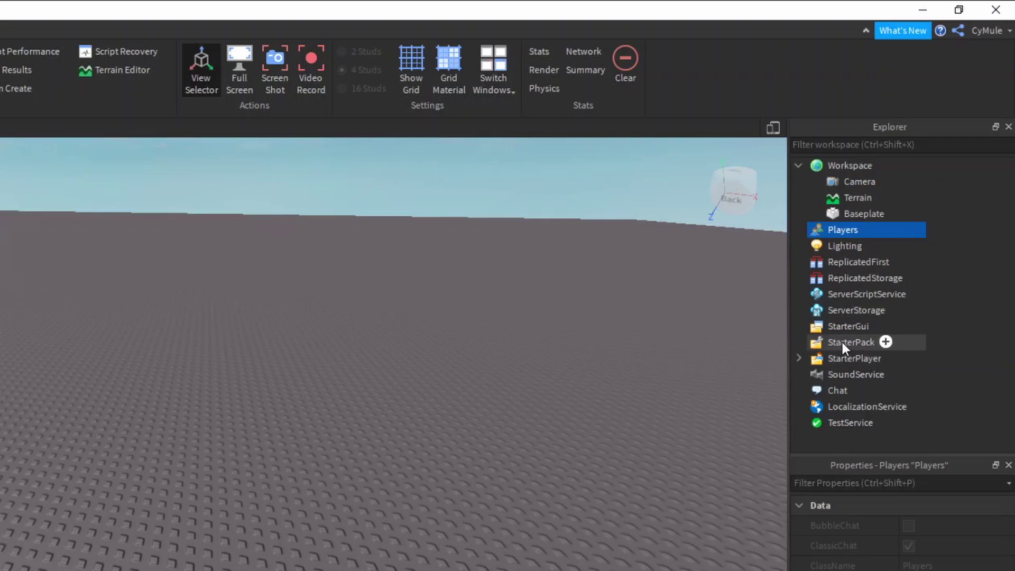
click(855, 341)
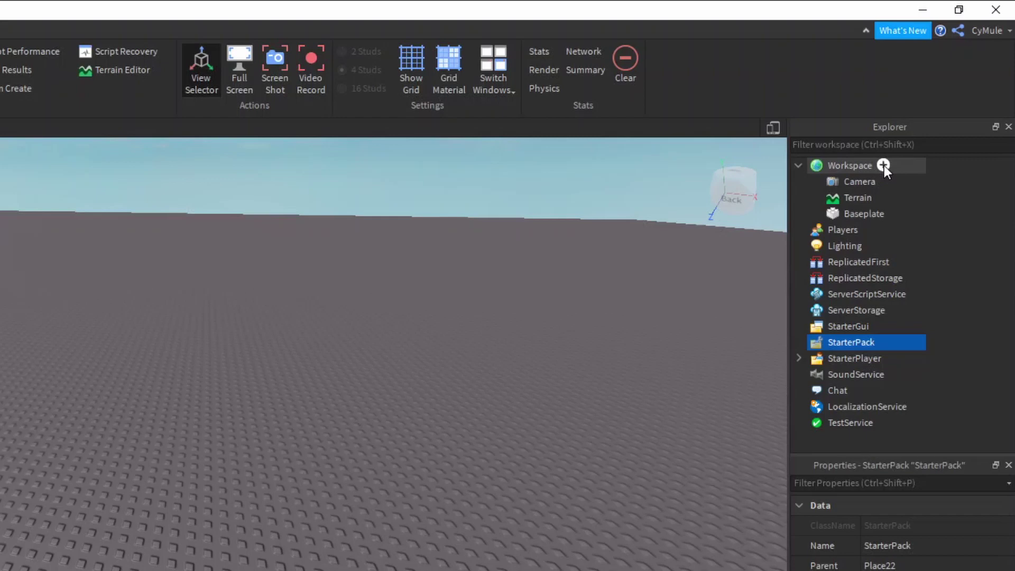
click(884, 166)
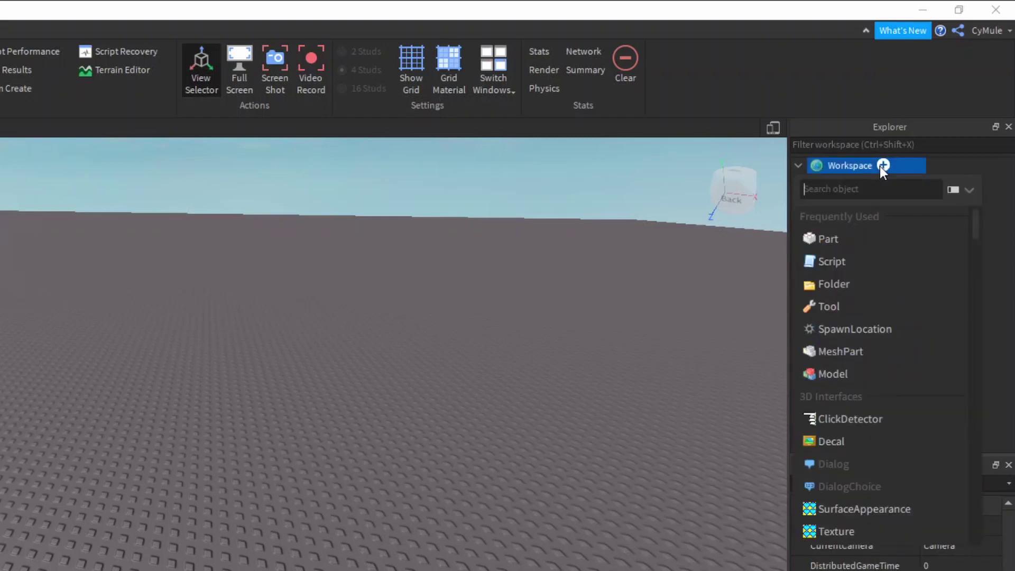
text(sc)
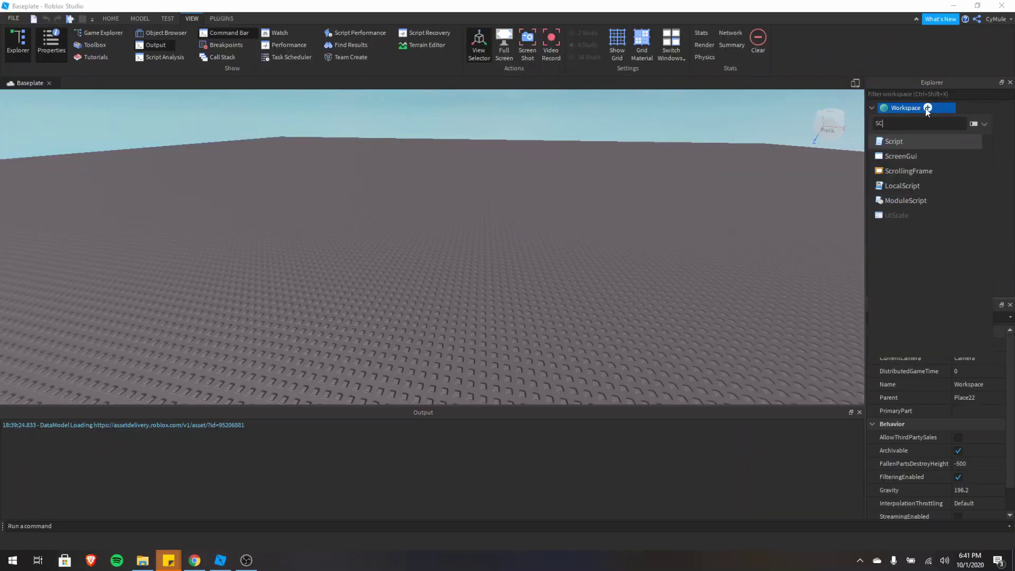
key(Return)
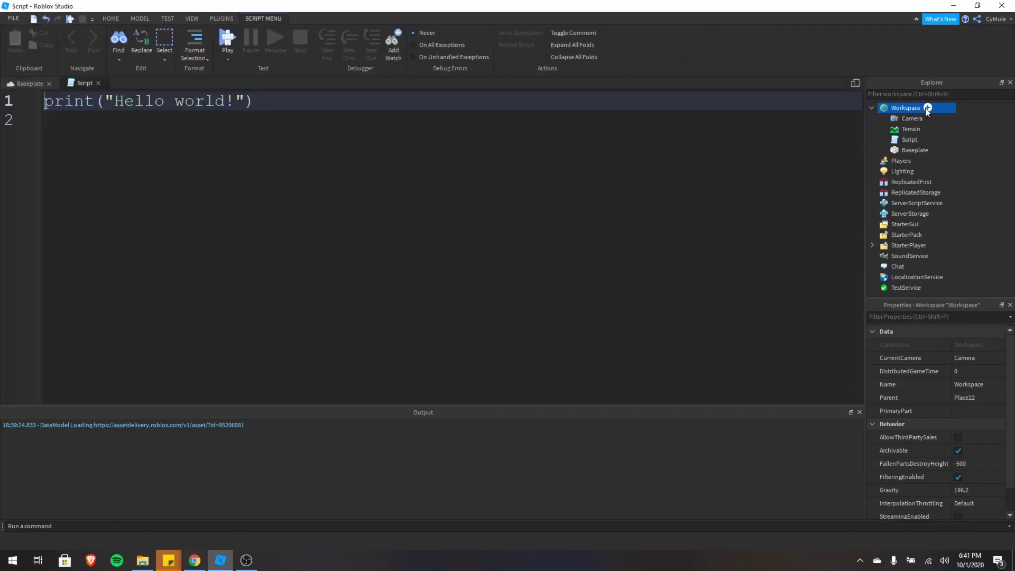
click(98, 83)
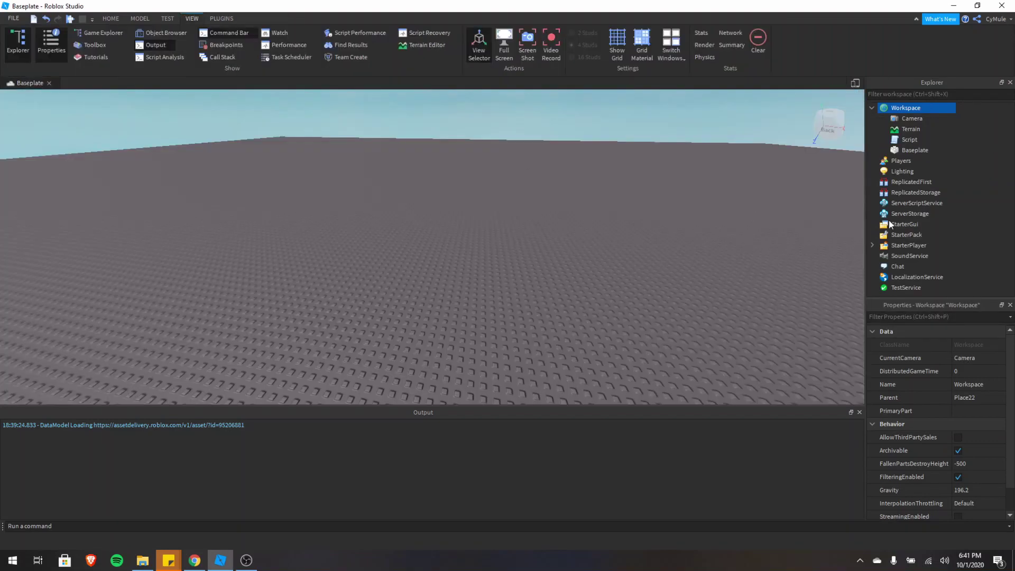
click(906, 140)
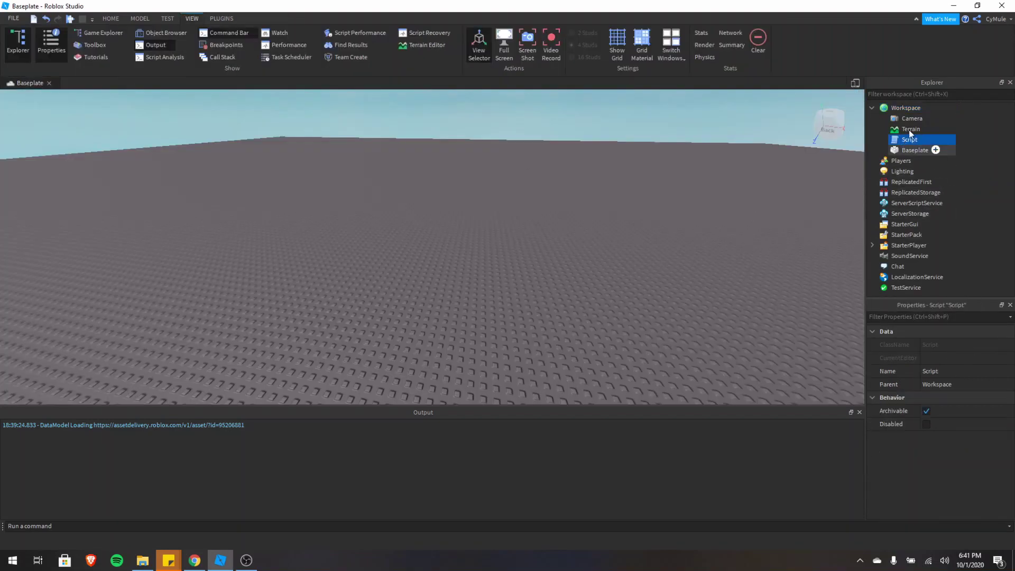
key(Delete)
click(928, 108)
text(part)
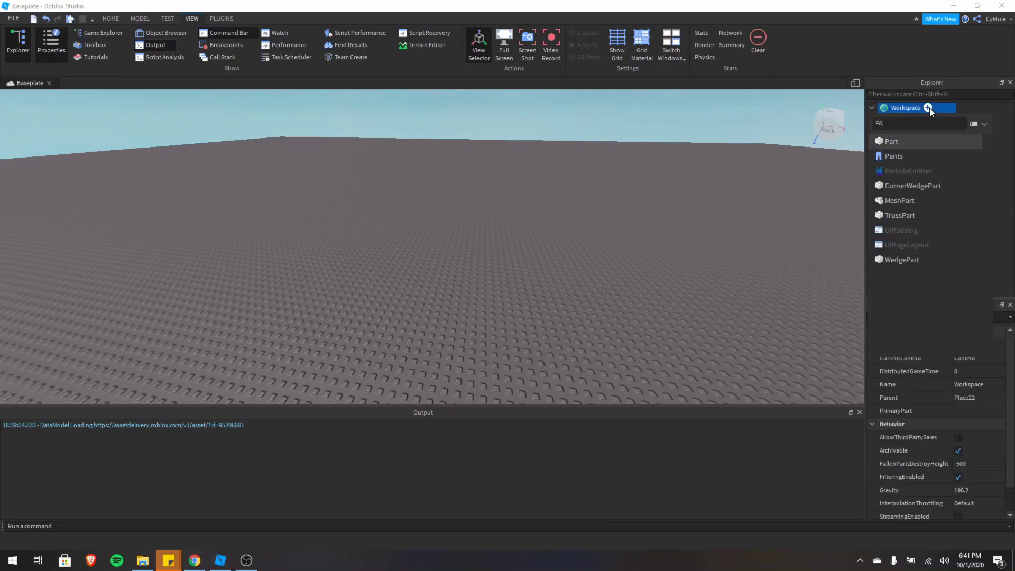
key(Return)
click(434, 244)
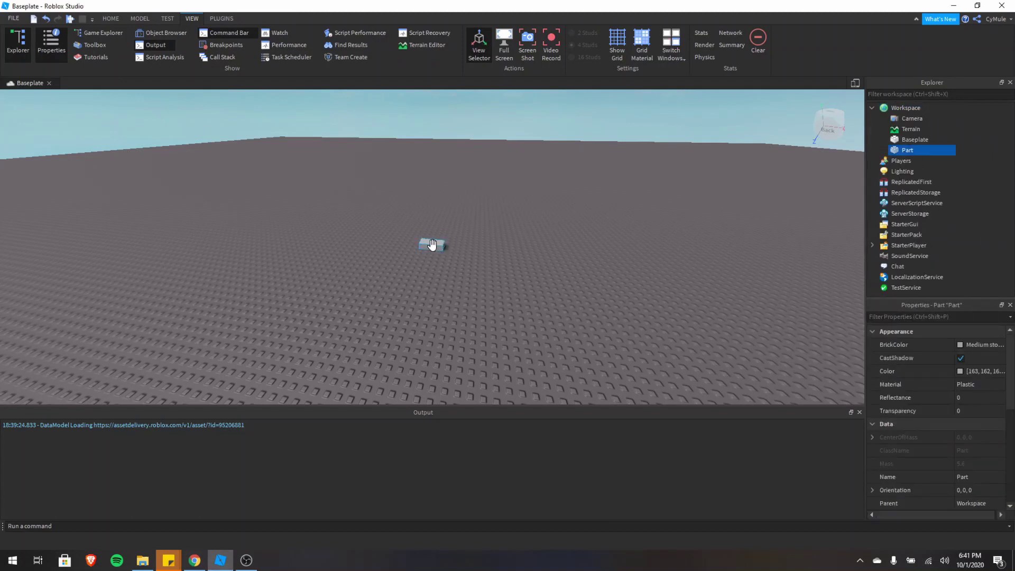
key(Delete)
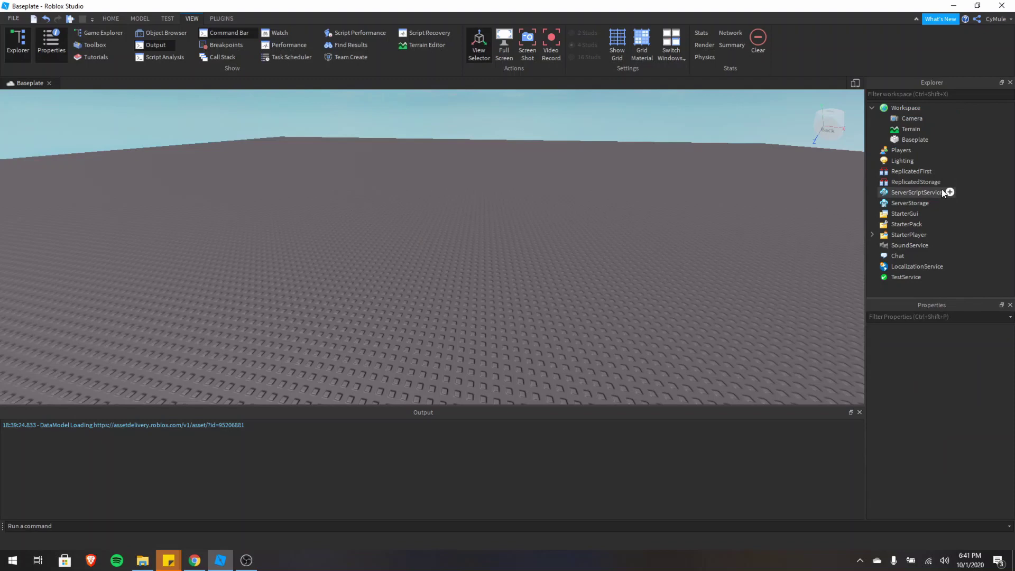
Step: Select Baseplate and scroll Properties to Behavior and Part, showing Anchored and size 512, 20, 512
click(909, 141)
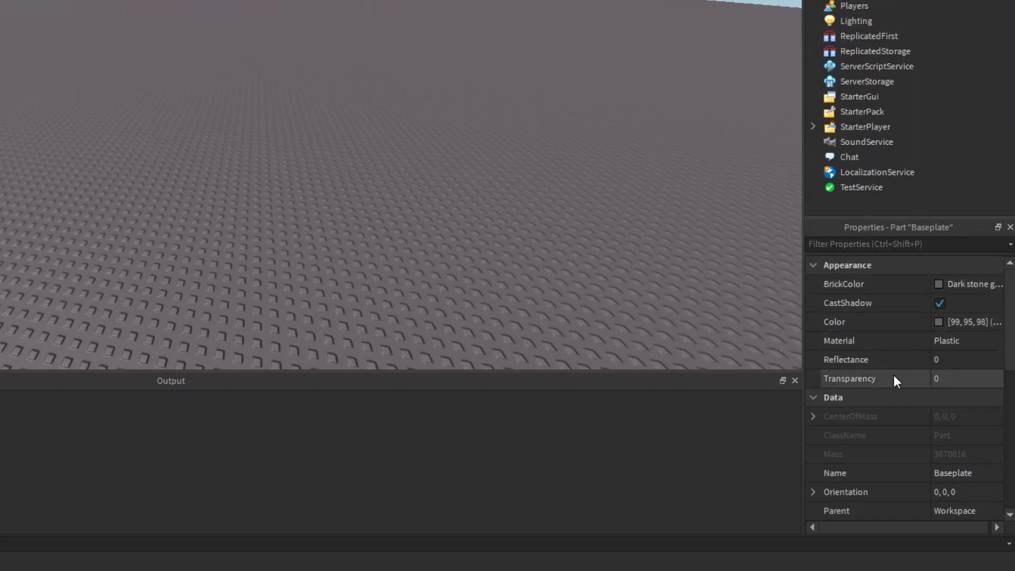
scroll(920, 339, down, 3)
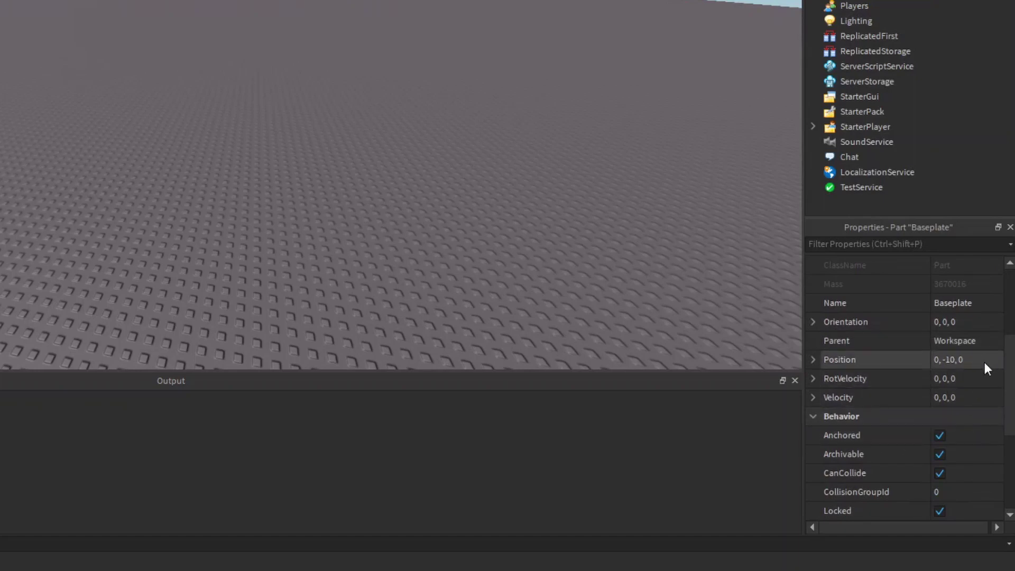
scroll(976, 362, down, 3)
scroll(967, 371, up, 1)
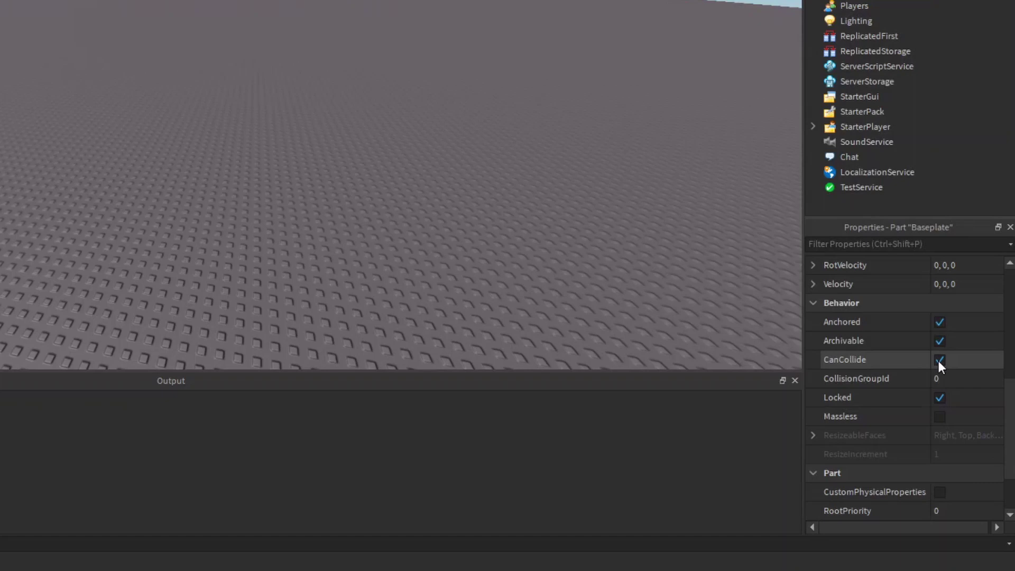
scroll(939, 360, down, 1)
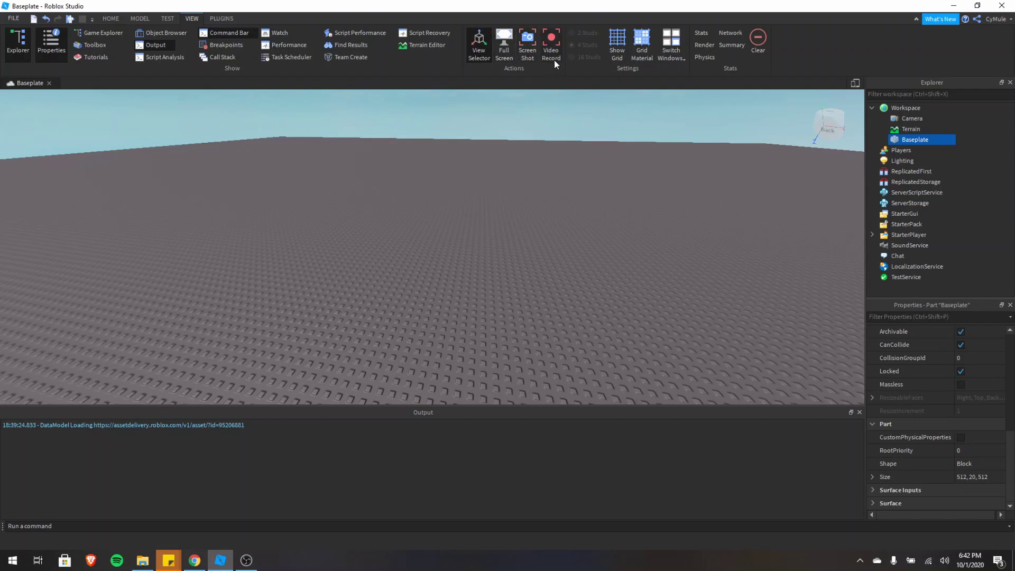
click(626, 48)
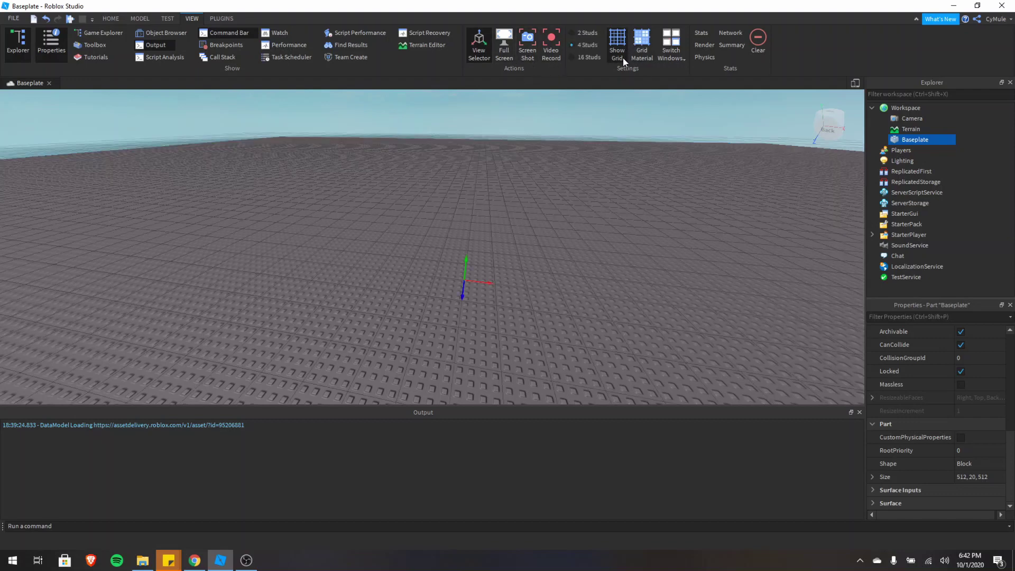
click(642, 49)
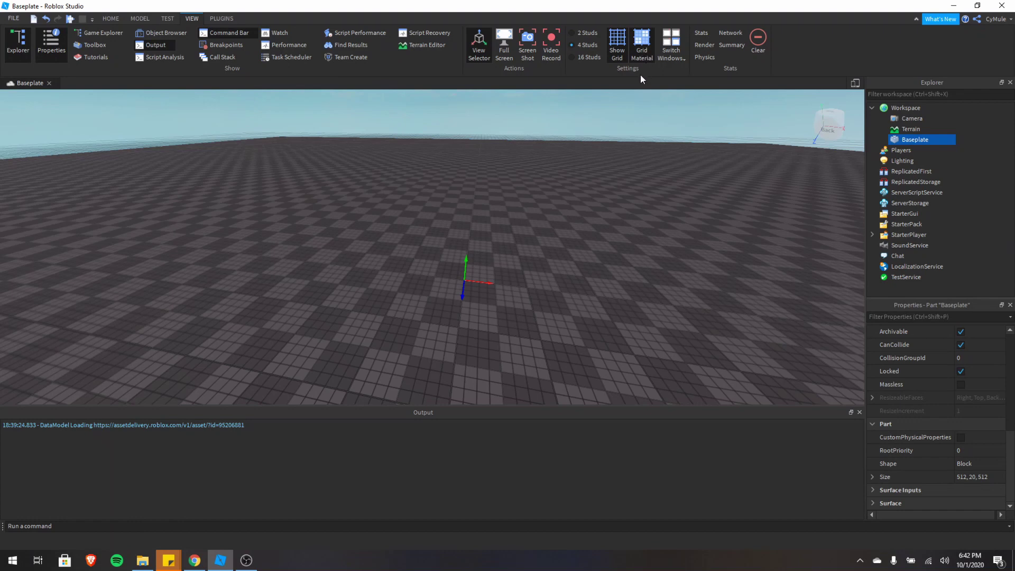
click(647, 53)
click(611, 53)
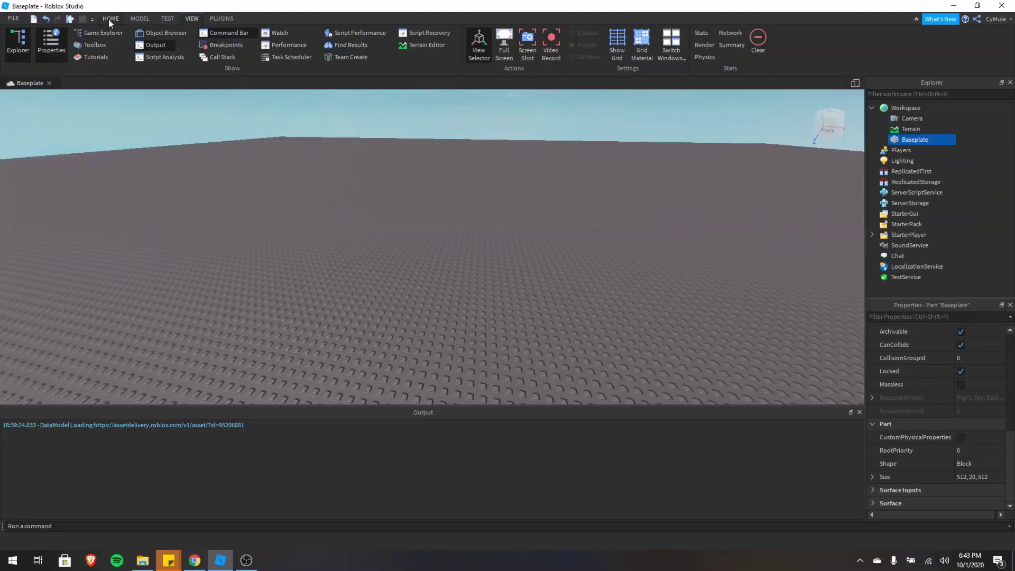
Step: Insert a 4, 1, 2 block Part from the Home tab and view the Part shapes list
click(180, 31)
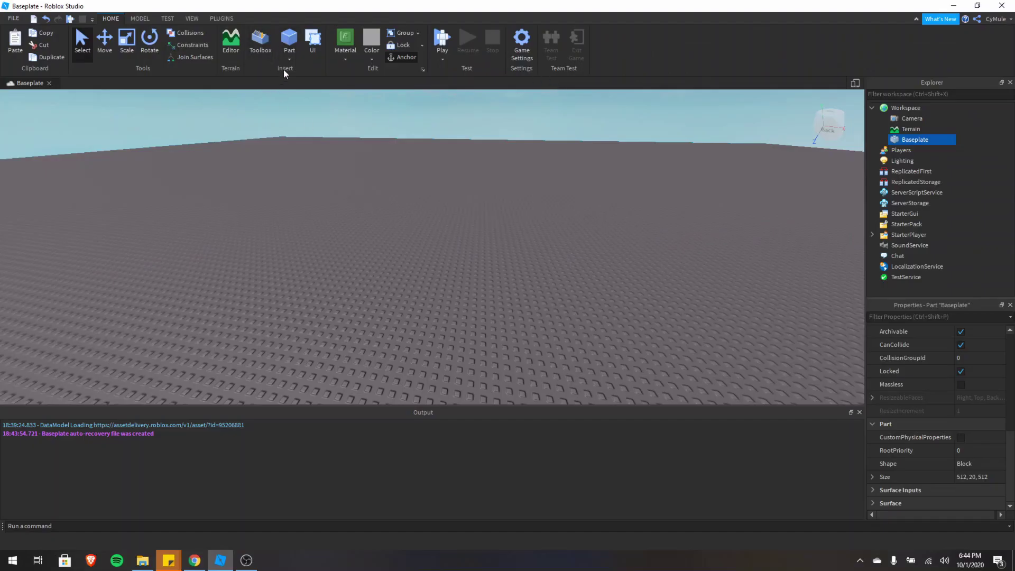
click(292, 42)
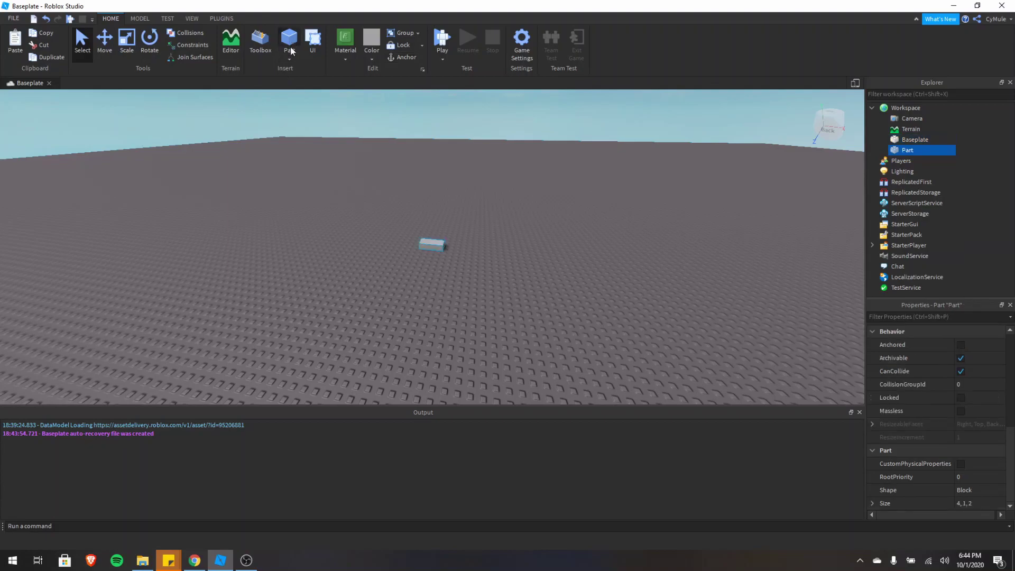
click(290, 58)
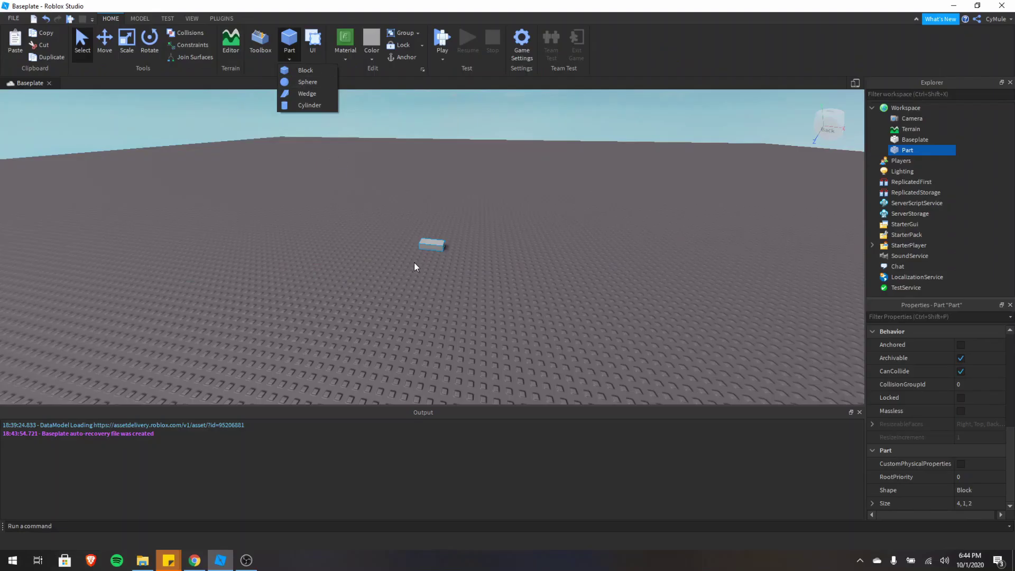
Step: Select the grey block and stretch it upward with the Scale tool to make it taller
click(344, 254)
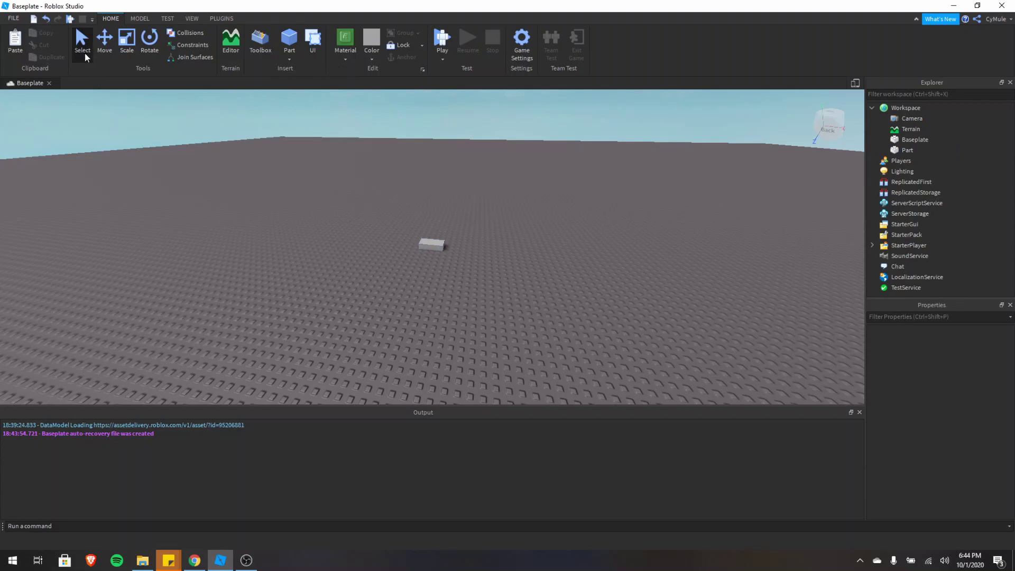
click(424, 243)
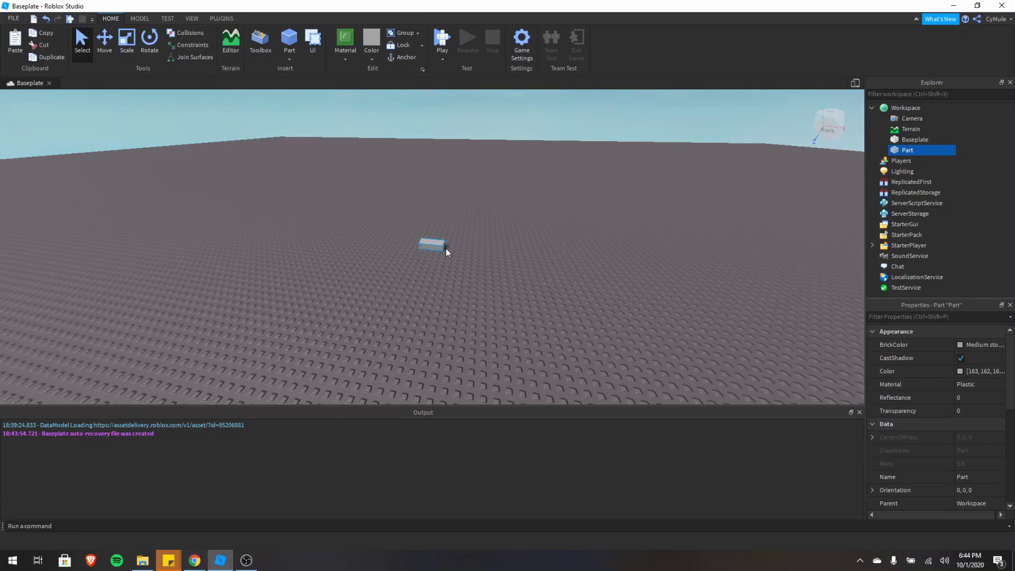
mouse_move(909, 149)
click(105, 46)
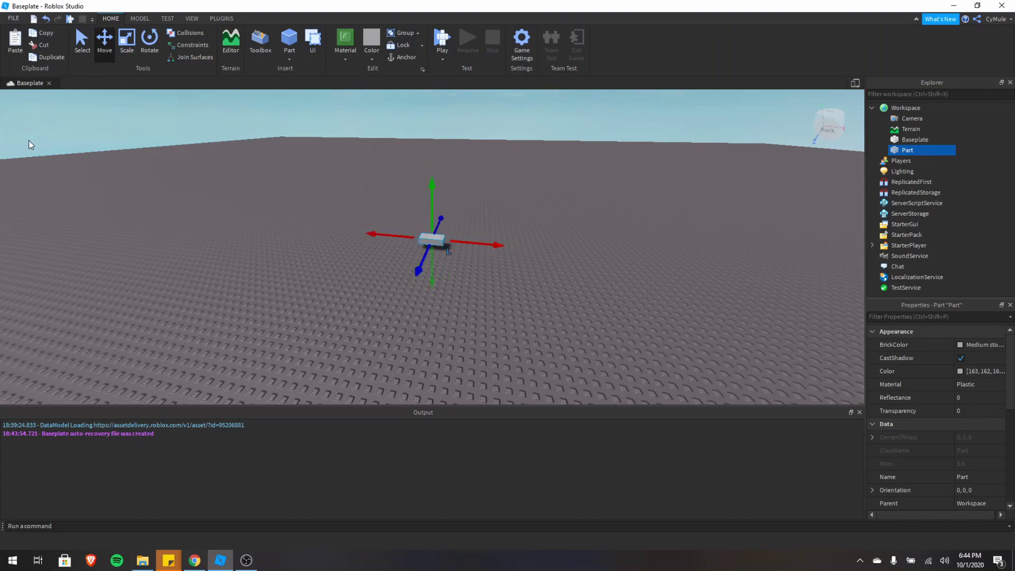
click(127, 43)
drag(433, 225, 472, 239)
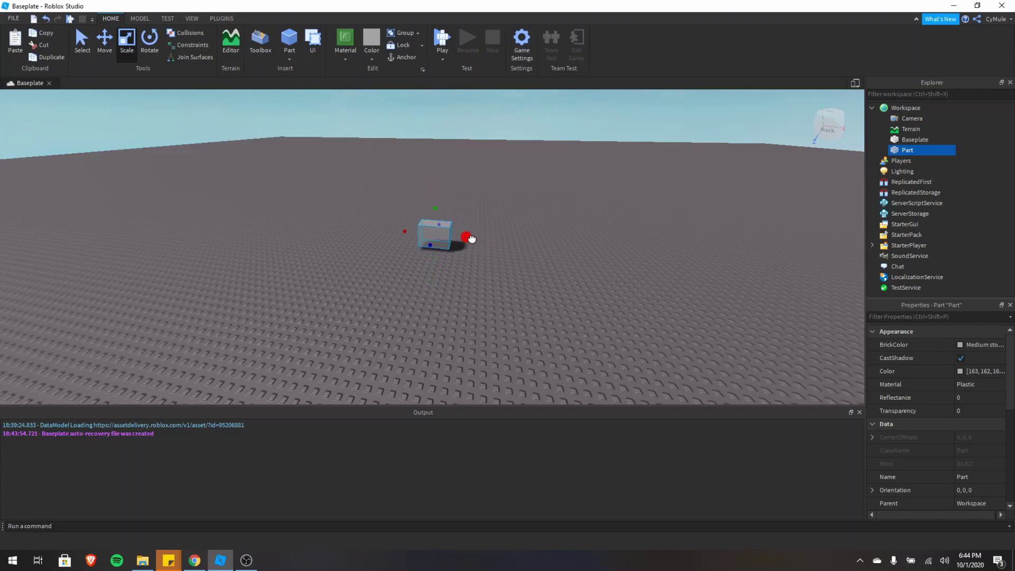
Step: Turn the block around its vertical axis, then cycle the tools with Ctrl+1 to Ctrl+4
key(ctrl+4)
mouse_move(407, 259)
mouse_down()
mouse_move(469, 266)
mouse_move(409, 270)
mouse_up()
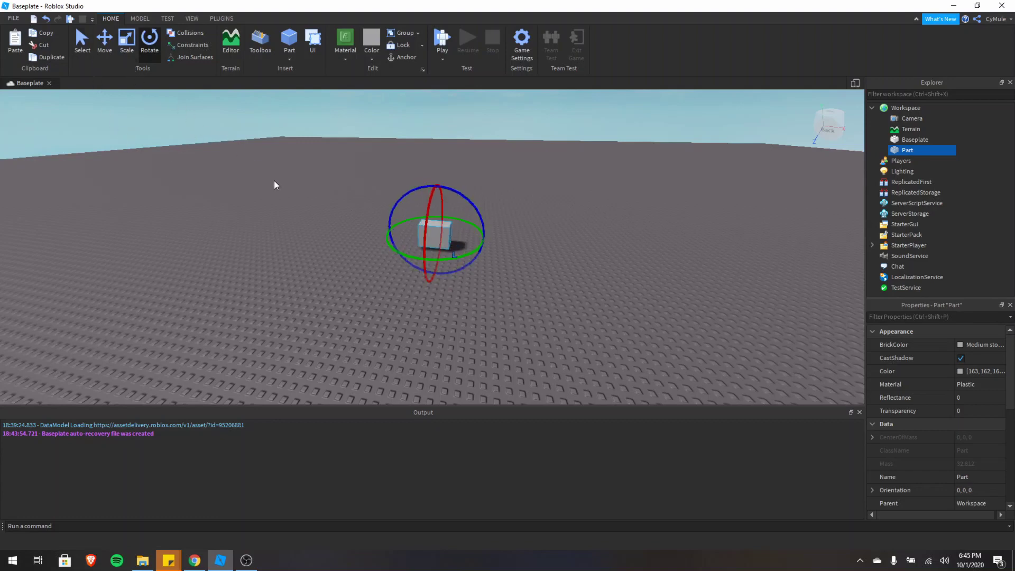
key(ctrl+1)
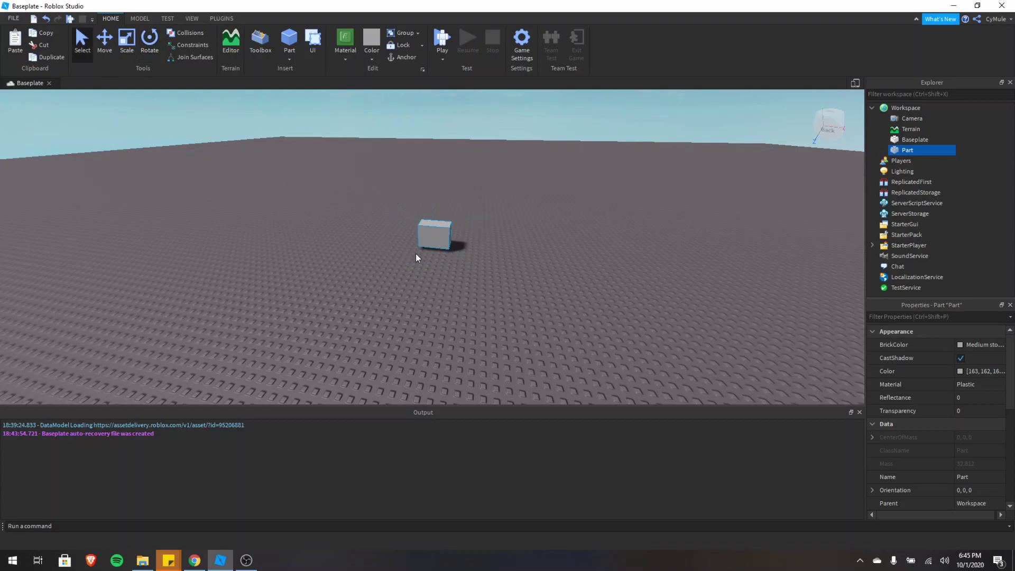
key(ctrl+2)
key(ctrl+3)
key(ctrl+4)
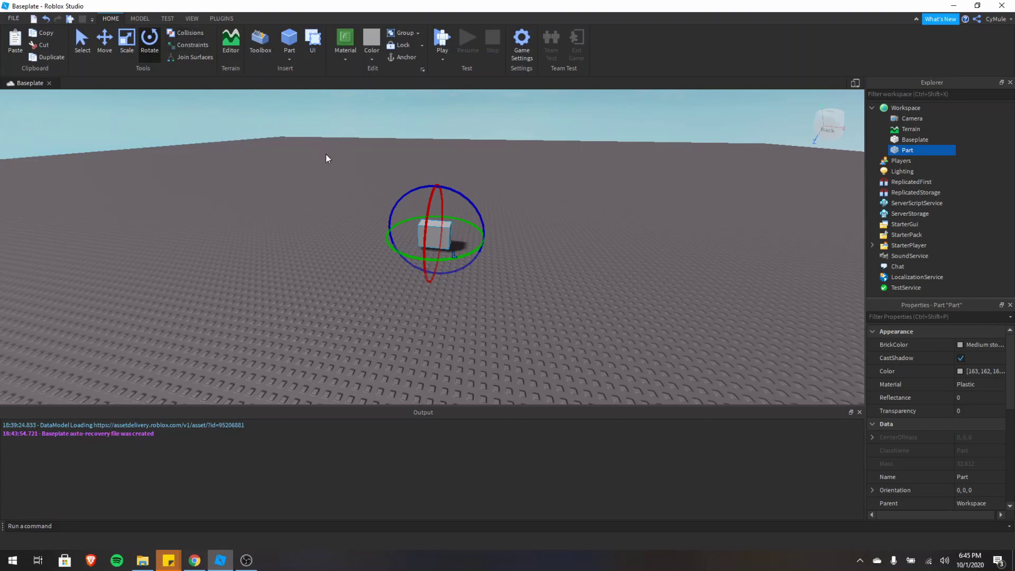
Step: Switch to the Move tool with Ctrl+2 and drag the block along its green Y axis
key(ctrl+2)
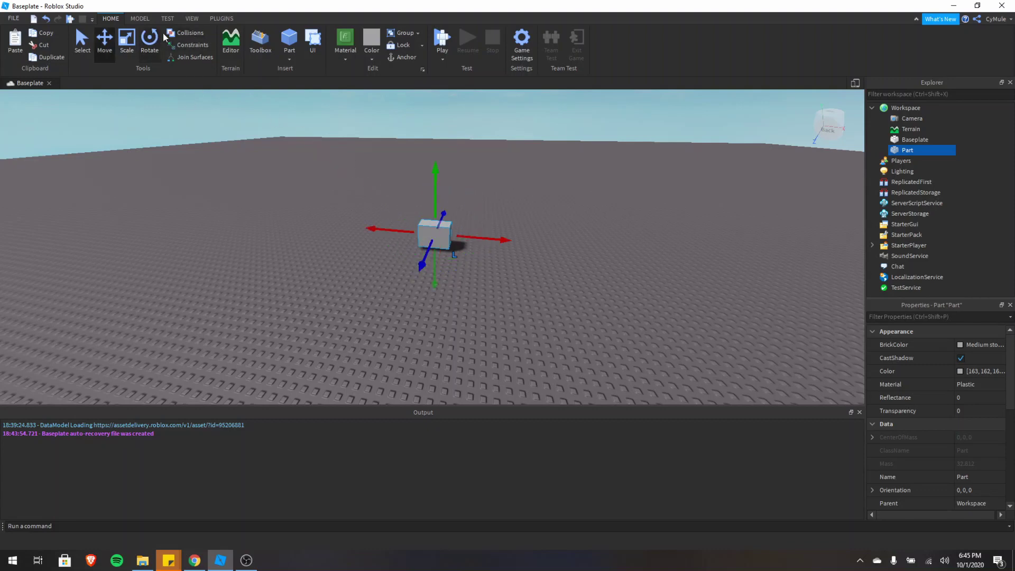
drag(436, 173, 436, 244)
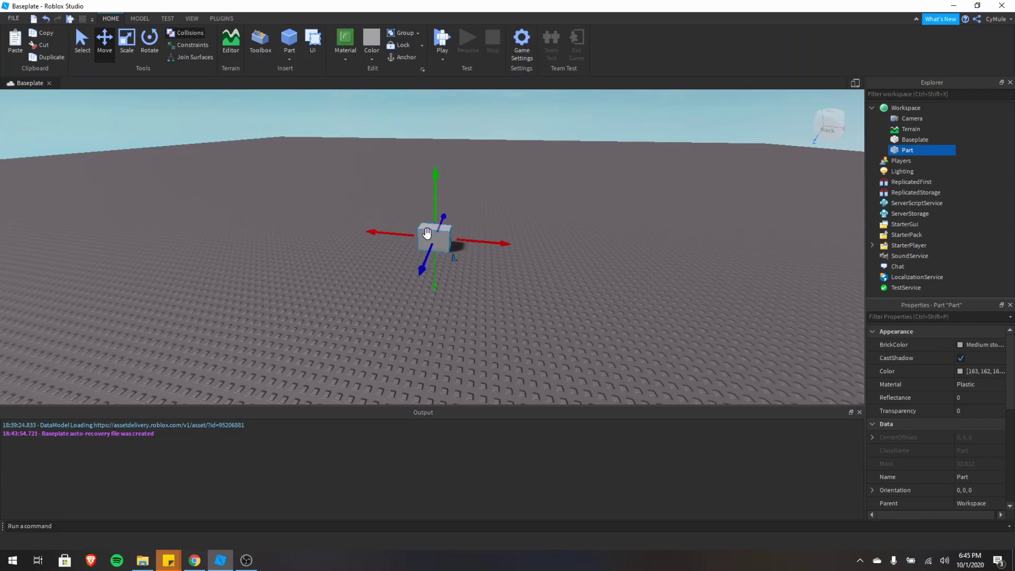
drag(428, 173, 434, 175)
click(232, 53)
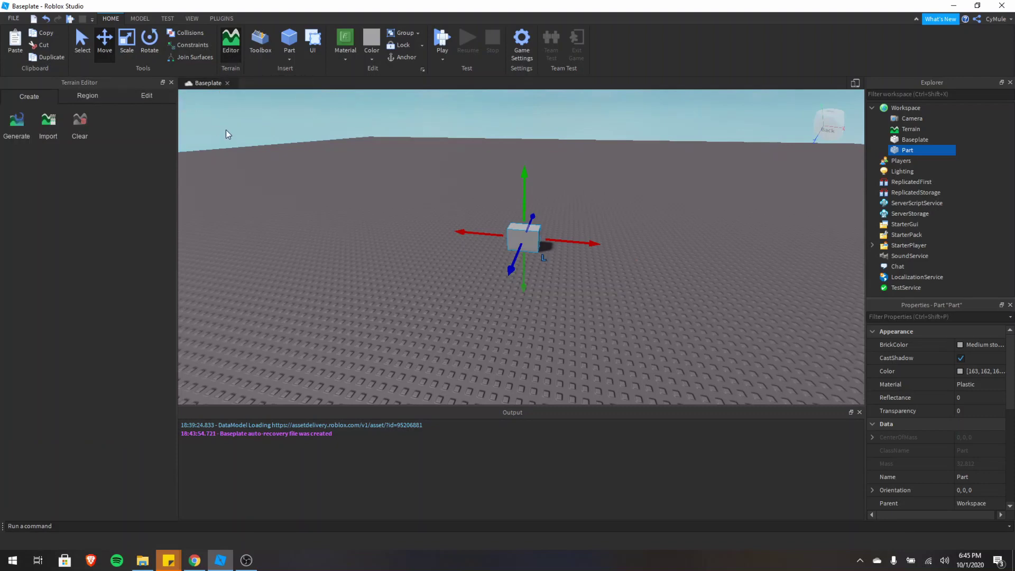
click(172, 83)
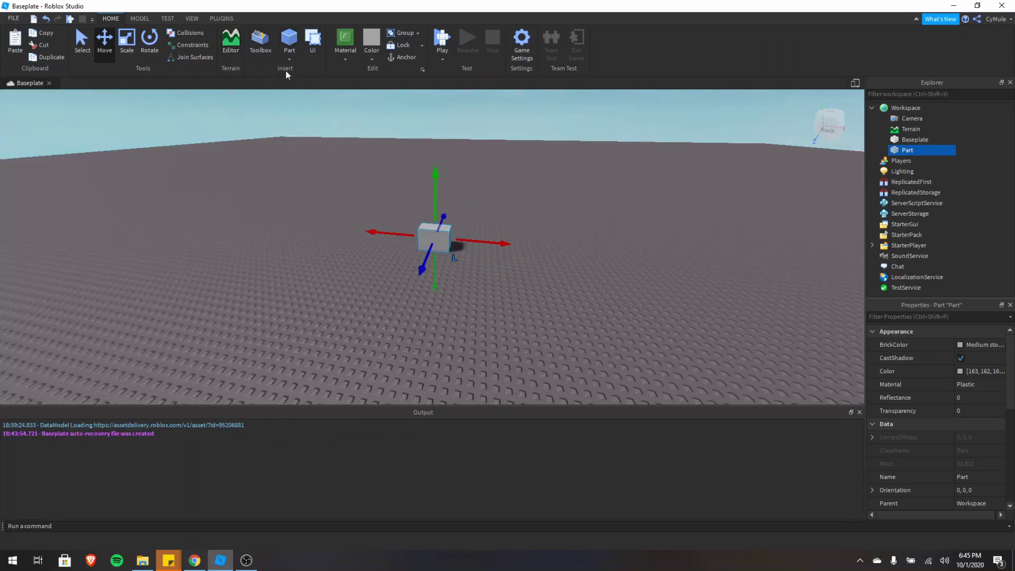
Step: Insert a Pine Tree from the Toolbox's Models category into the scene
click(262, 47)
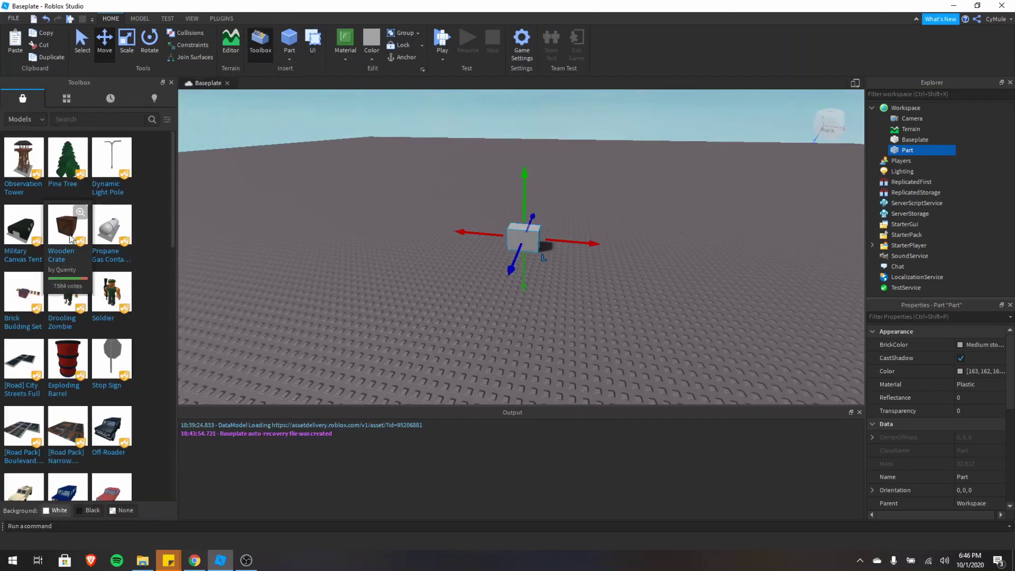
mouse_move(42, 213)
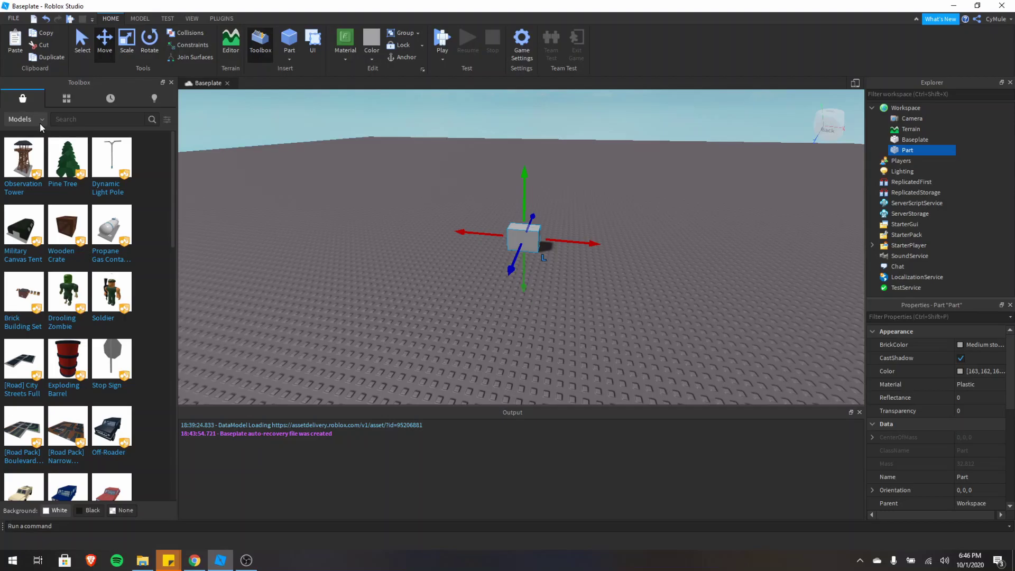
click(26, 119)
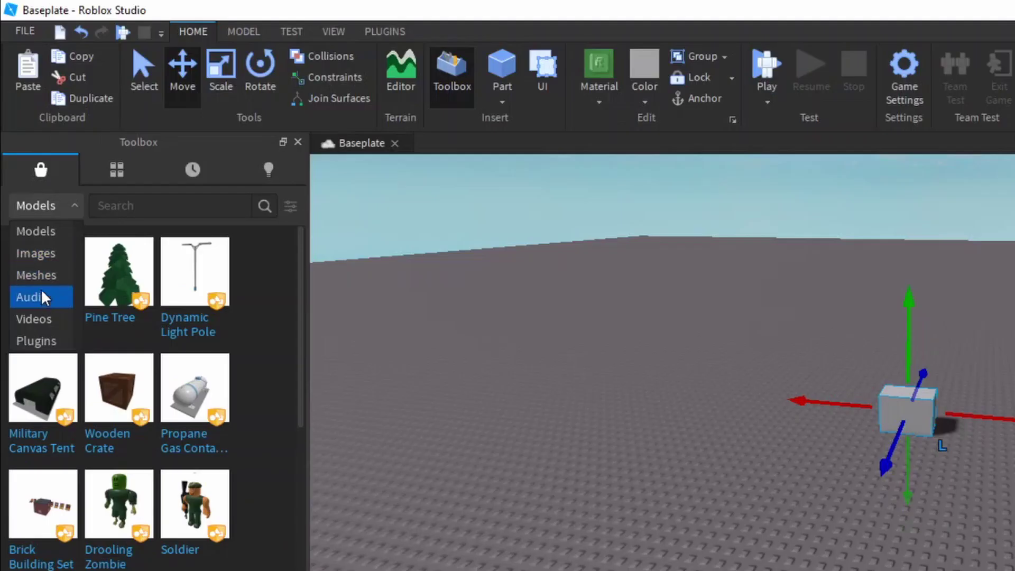
click(265, 356)
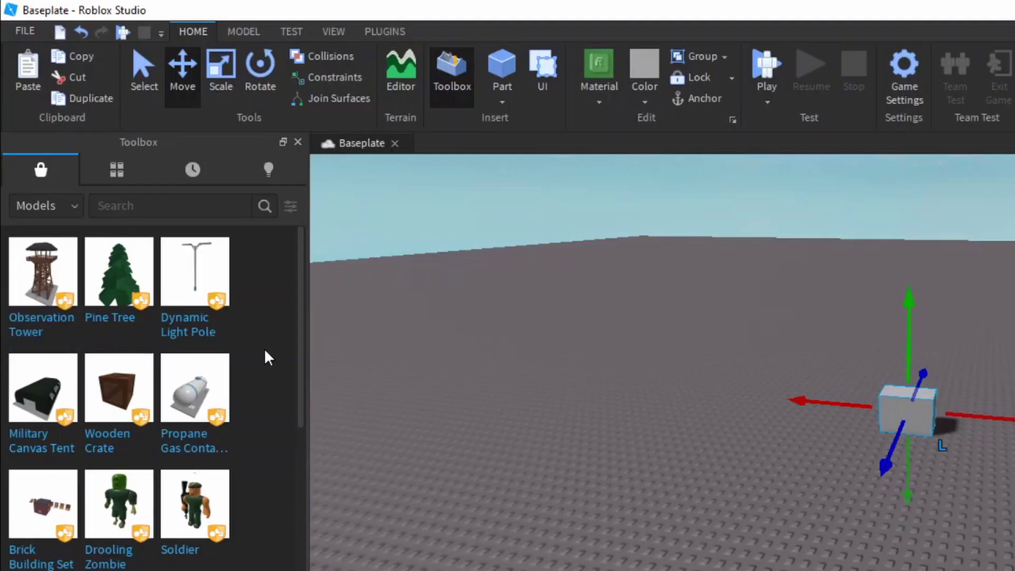
click(119, 273)
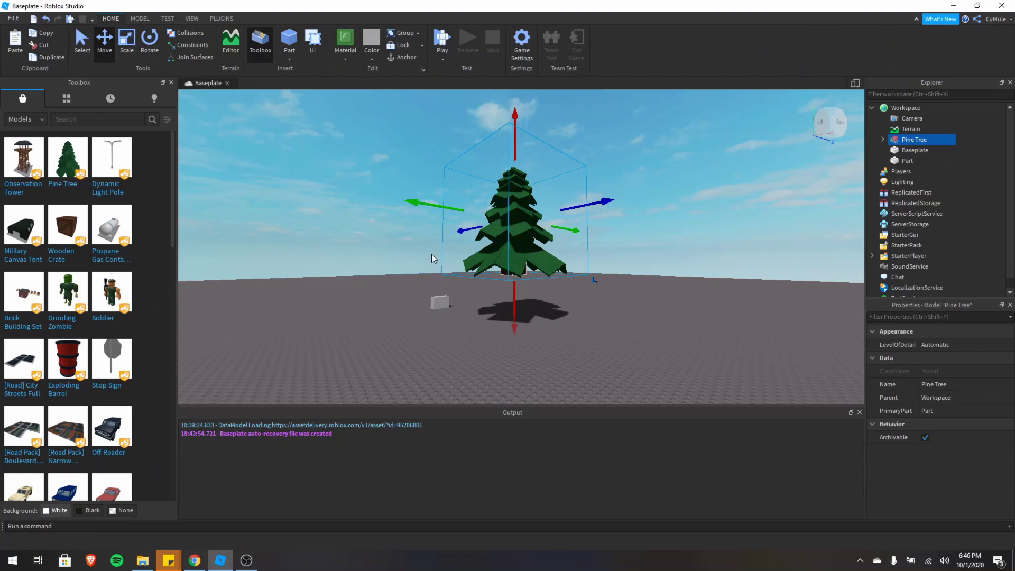
Step: Lower the Pine Tree into the ground, then delete it, leaving just the grey block
drag(513, 117, 517, 154)
right_drag(637, 211, 549, 260)
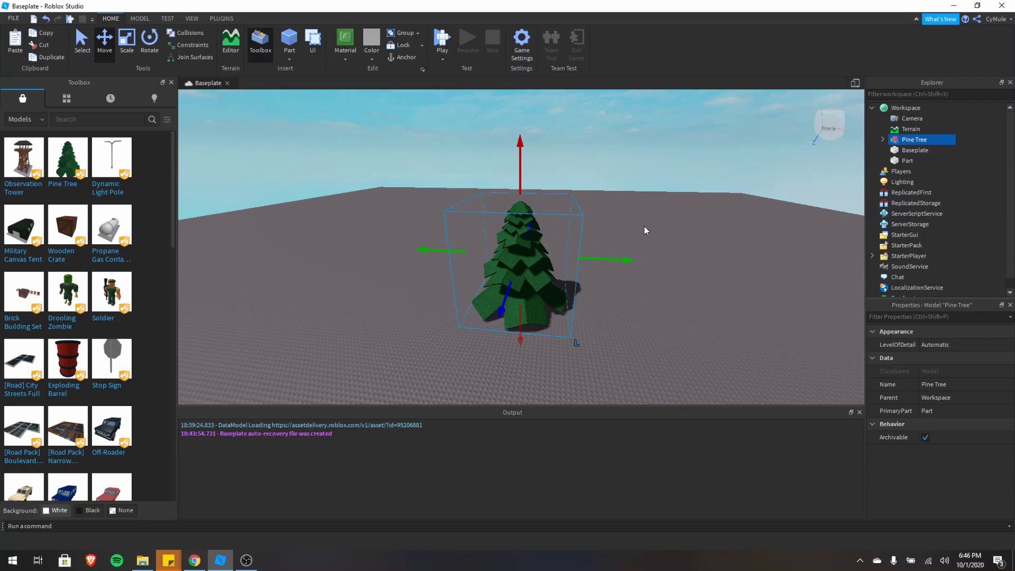
key(Delete)
scroll(601, 309, down, 2)
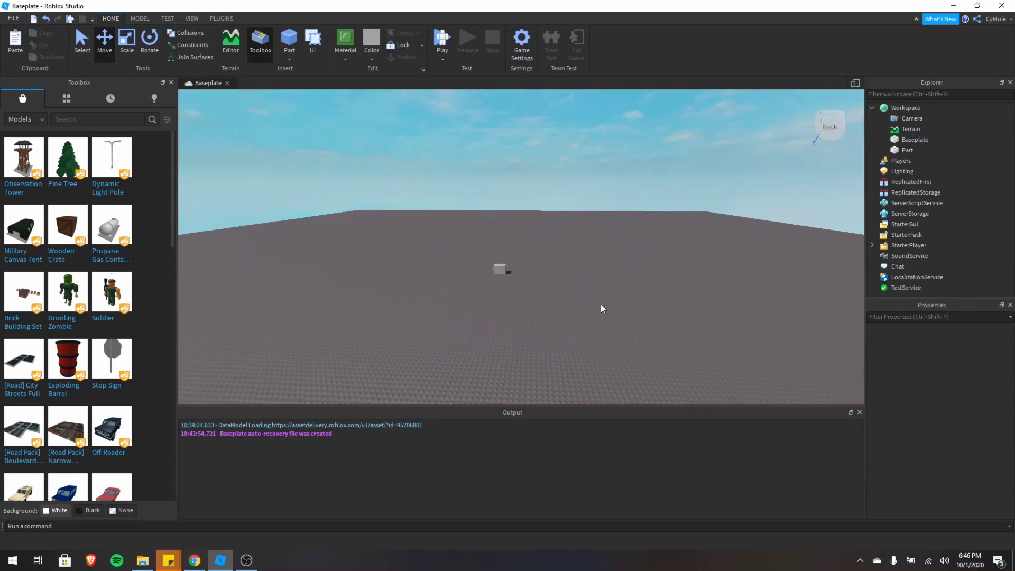
scroll(601, 303, up, 5)
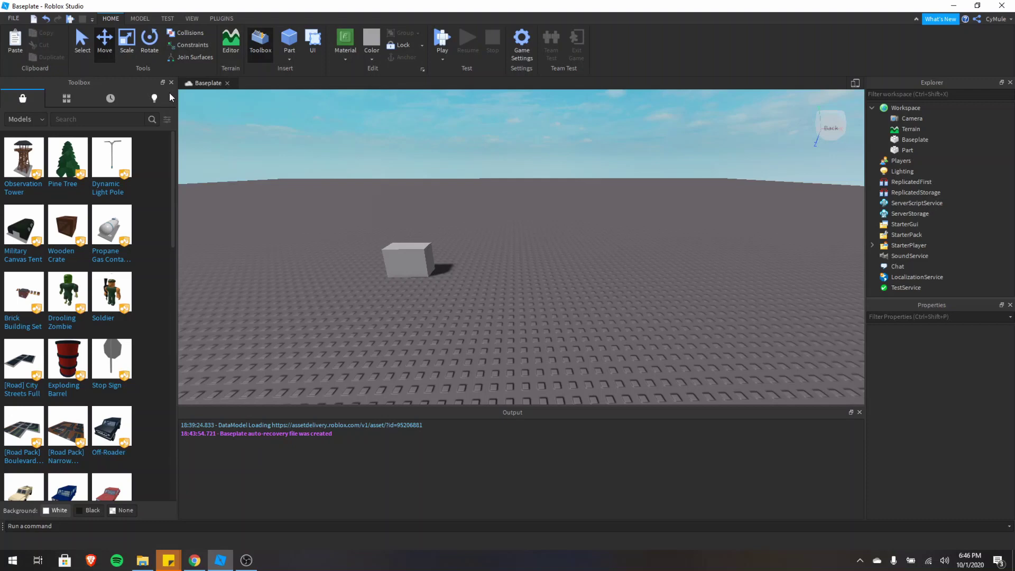
Step: Close the Toolbox and move the grey block slightly to the right
click(171, 83)
click(396, 259)
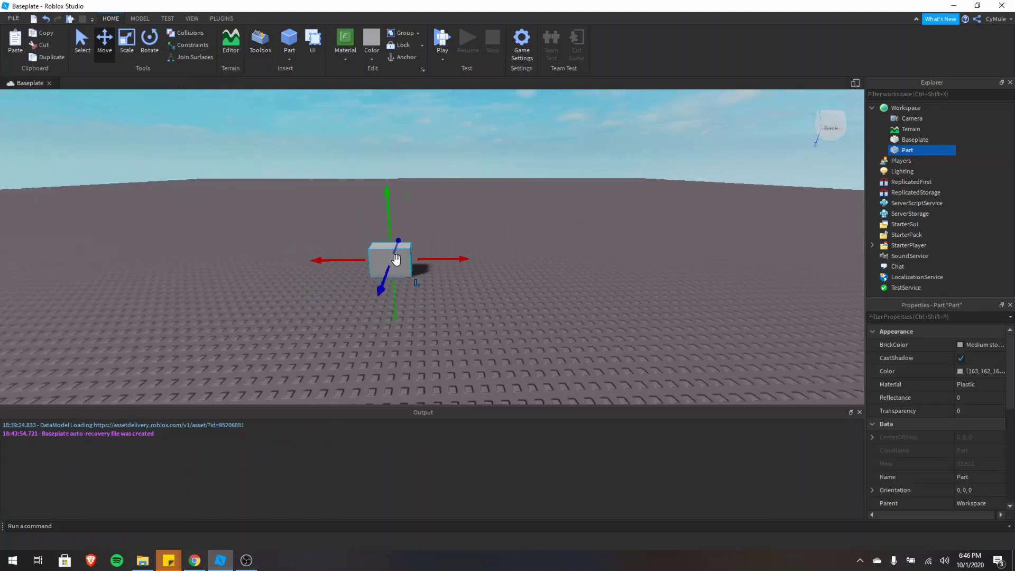
drag(396, 259, 427, 260)
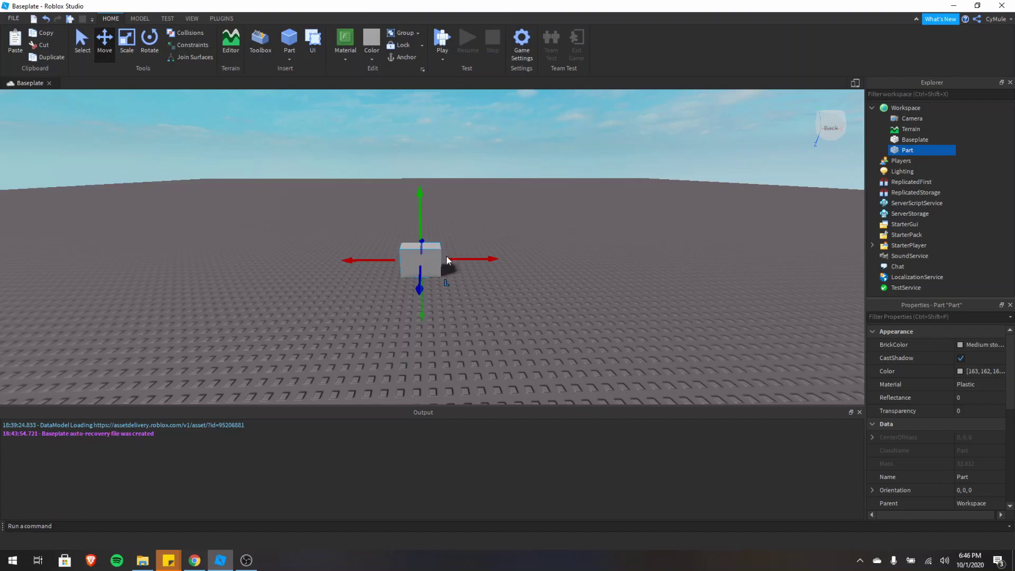
Step: Browse the Material and Color dropdowns without changing them, leaving the block Plastic
click(347, 60)
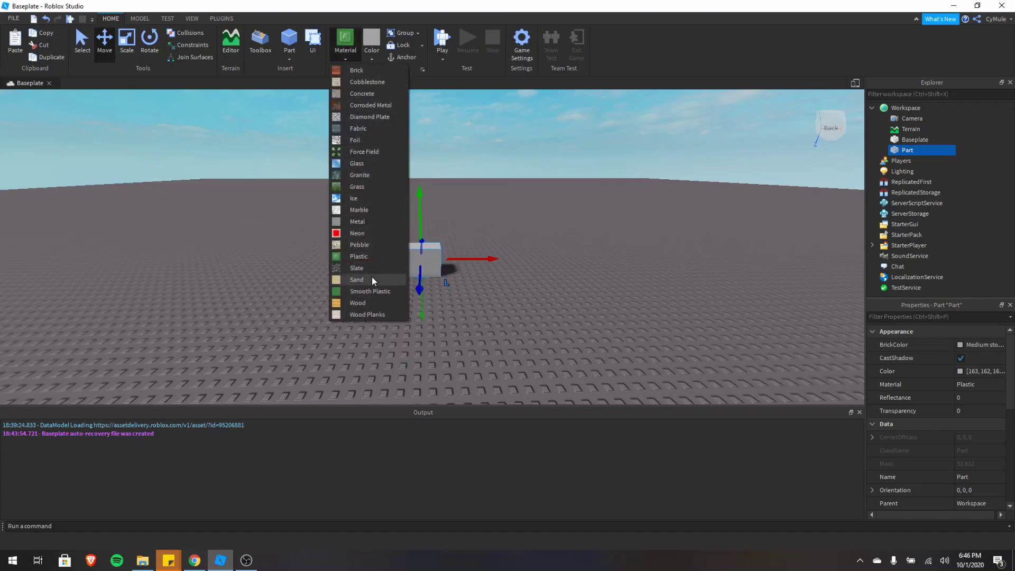
click(448, 127)
click(372, 60)
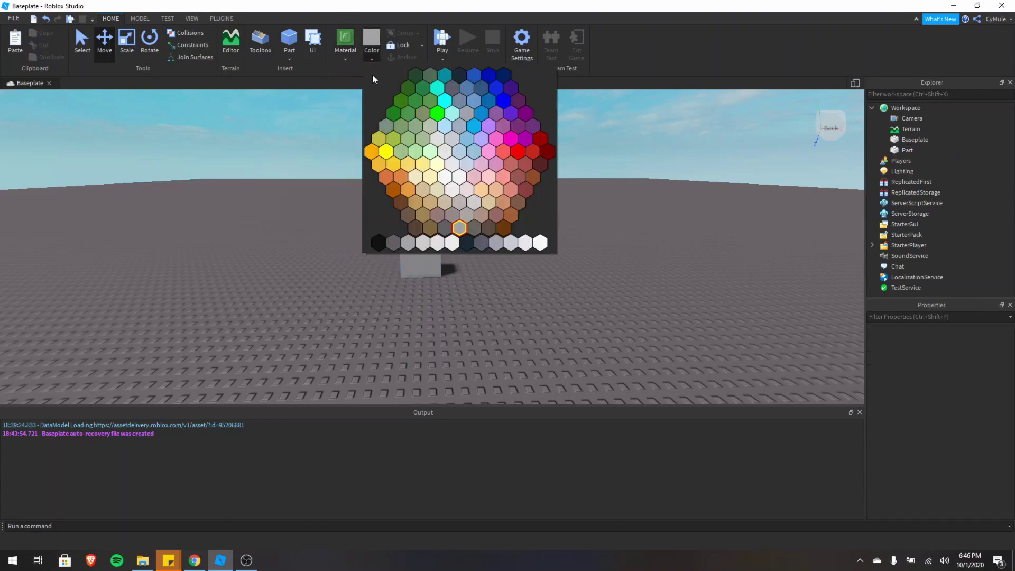
click(385, 127)
right_drag(357, 180, 404, 217)
Step: Duplicate the grey block with Ctrl+D and move the copy off to the right
click(472, 230)
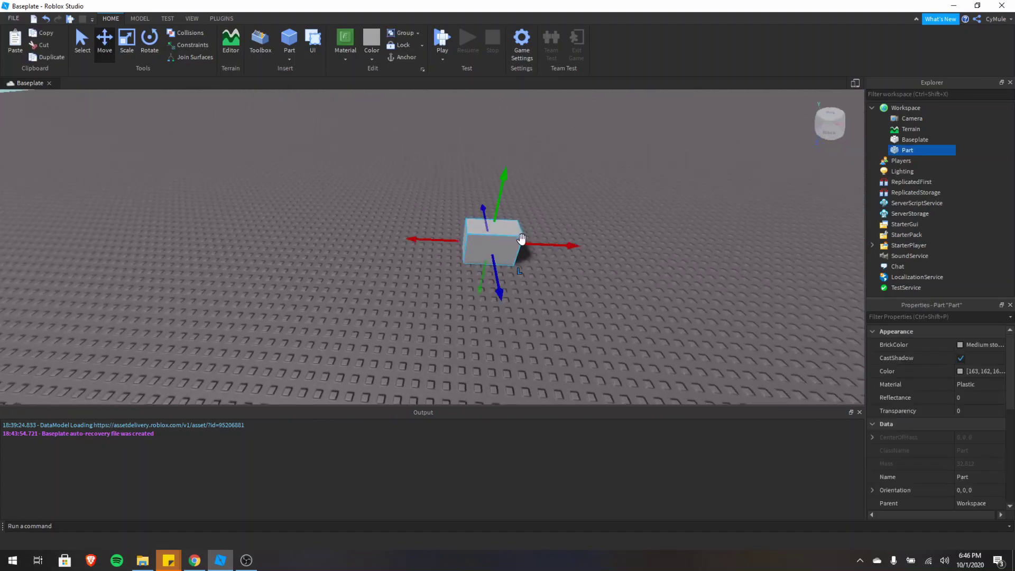
key(ctrl+d)
drag(528, 217, 586, 284)
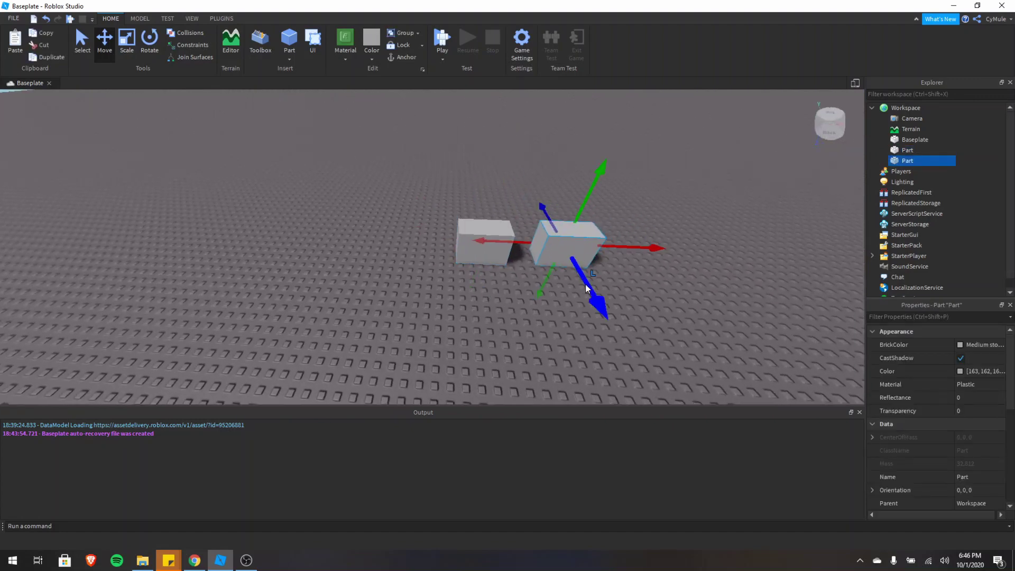
key(d)
key(s)
Step: Box-select both blocks, group them into a Model, and inspect its two parts in Explorer
click(270, 175)
drag(270, 174, 524, 304)
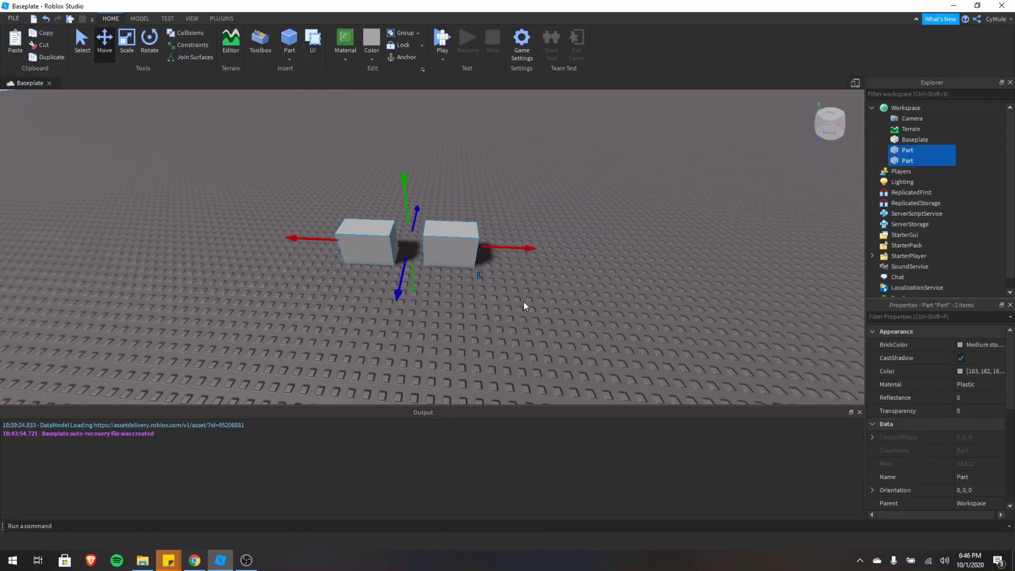
click(403, 37)
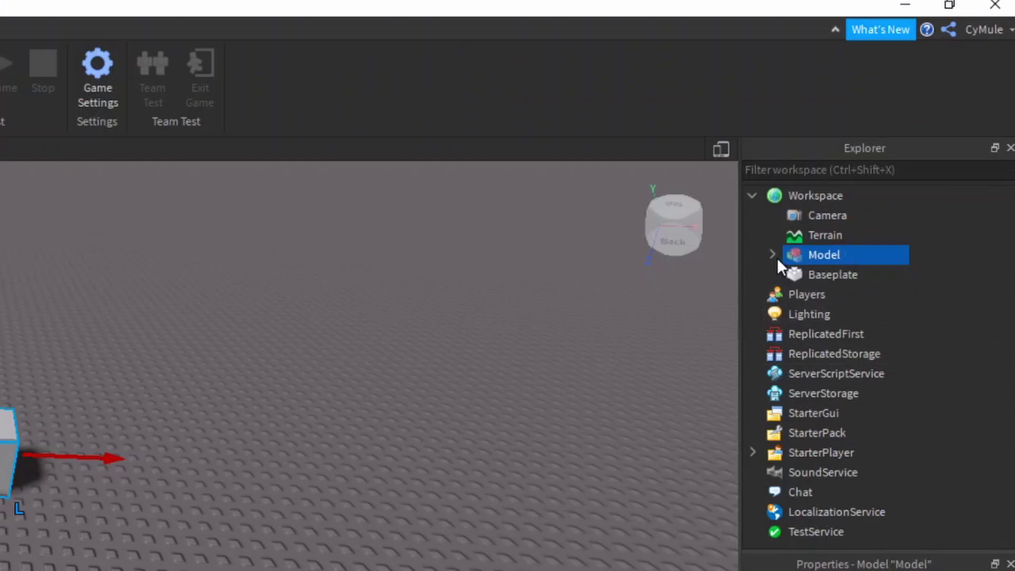
click(777, 256)
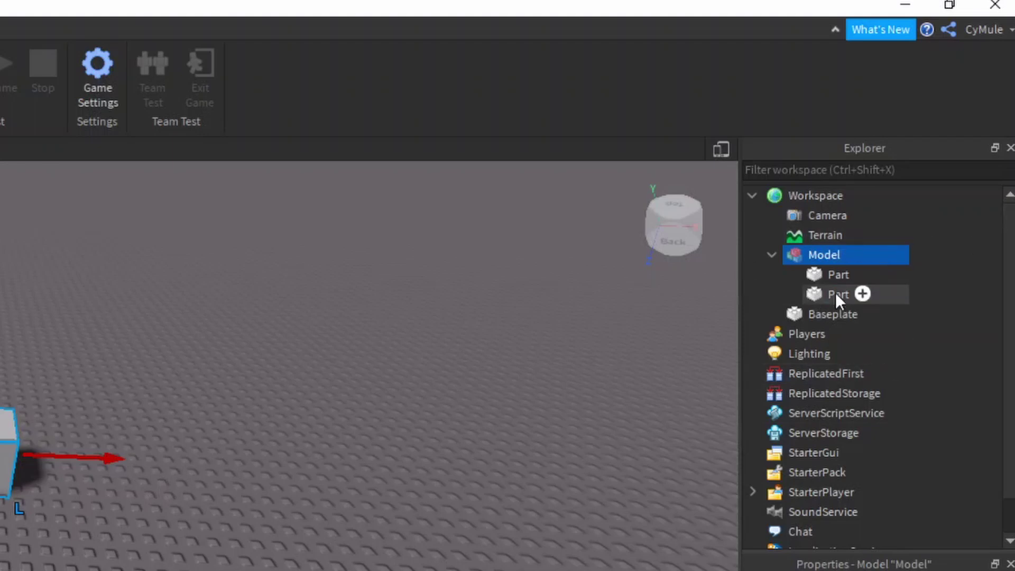
click(781, 256)
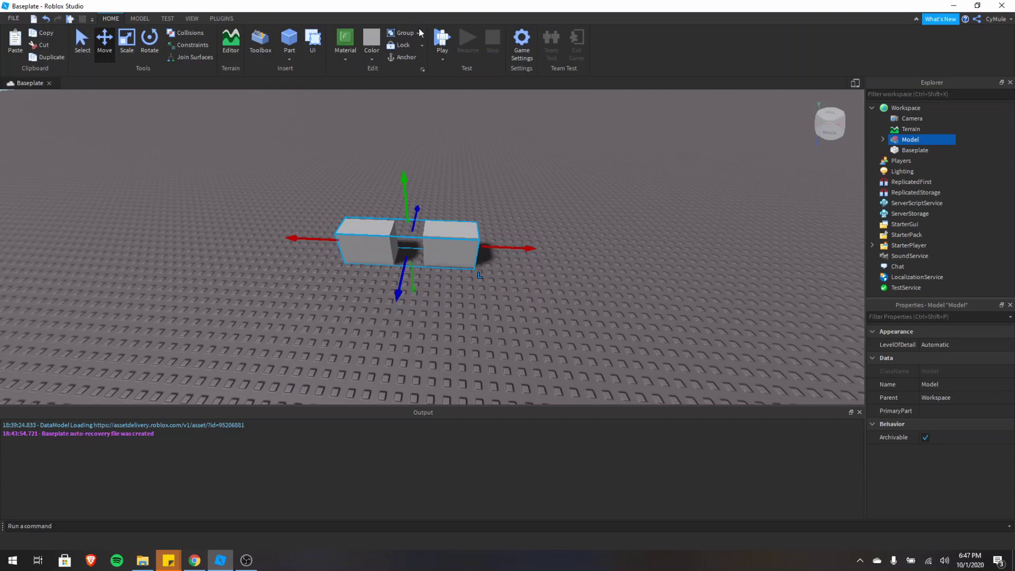
Step: Ungroup the Model back into two separate parts under Workspace
click(419, 32)
click(423, 57)
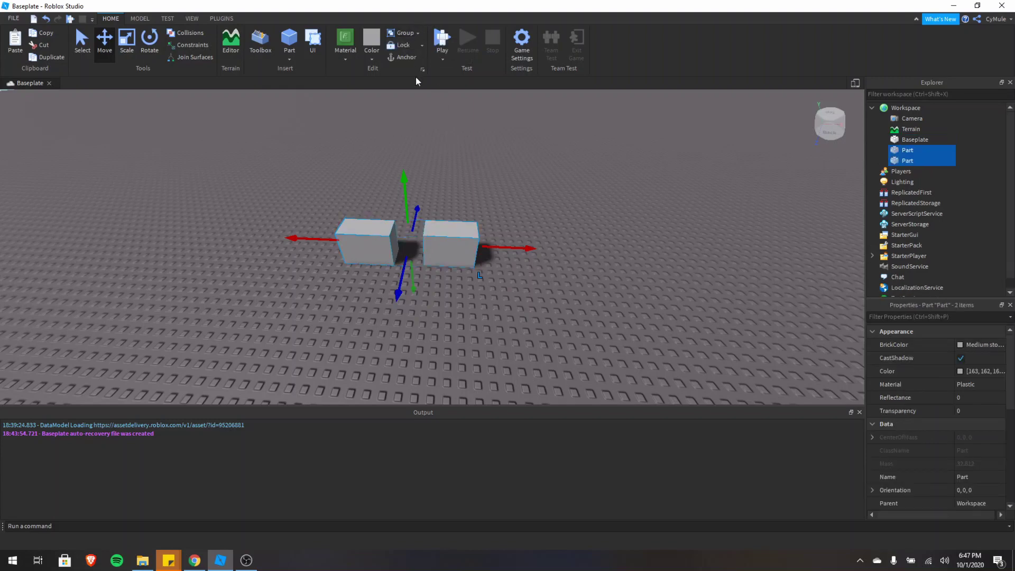
click(420, 33)
click(445, 73)
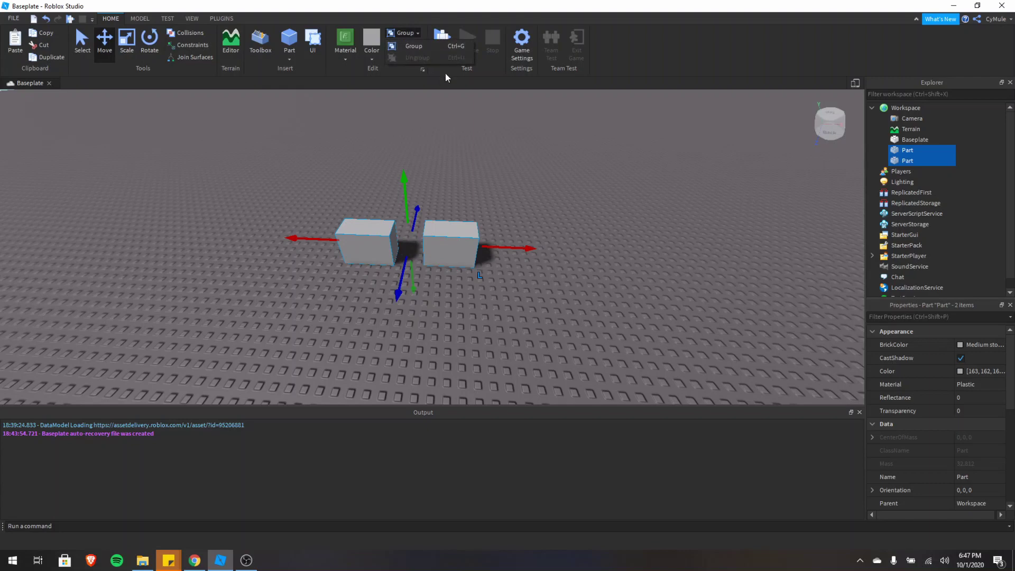
right_drag(448, 132, 448, 133)
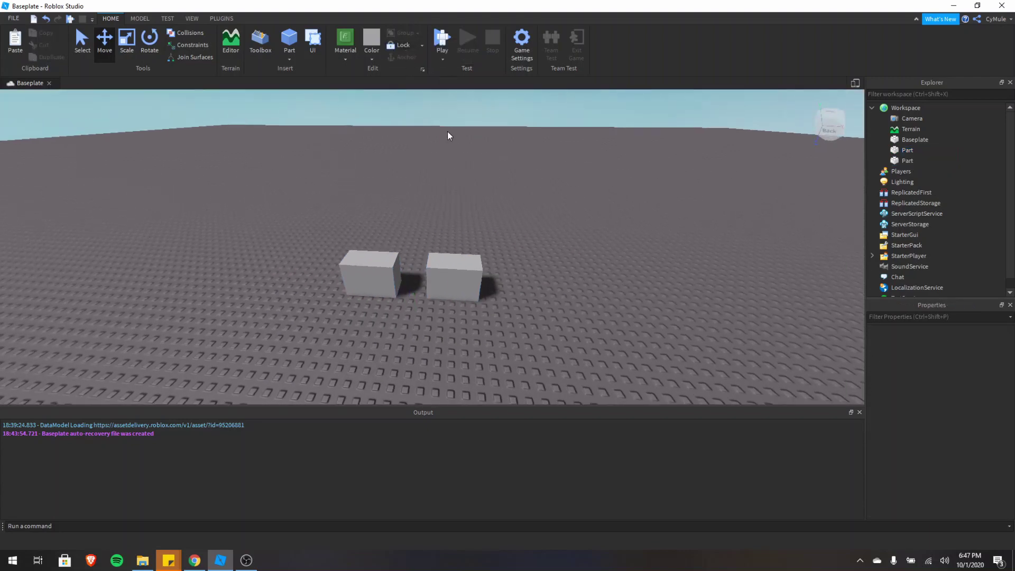
click(406, 47)
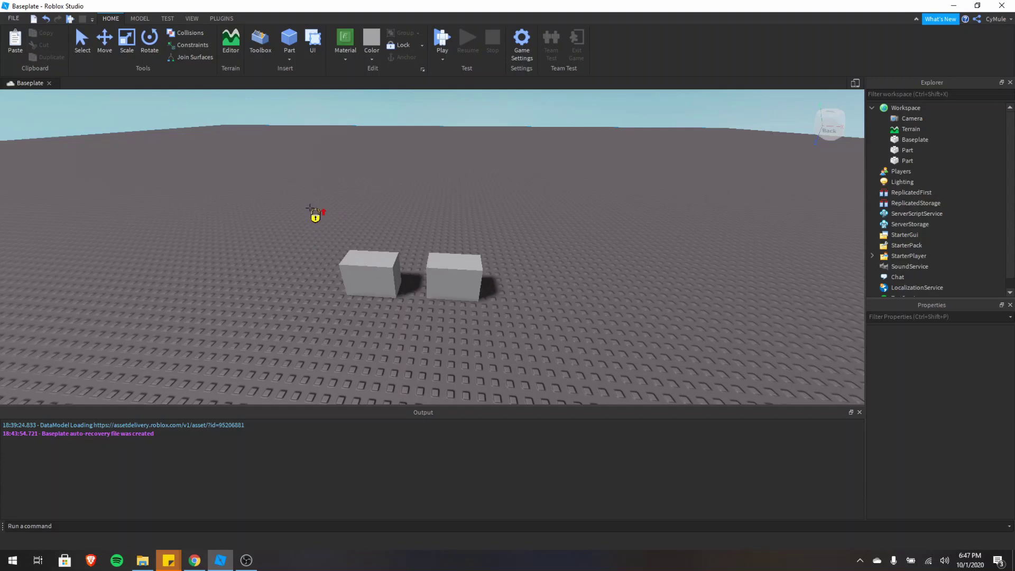
key(ctrl+1)
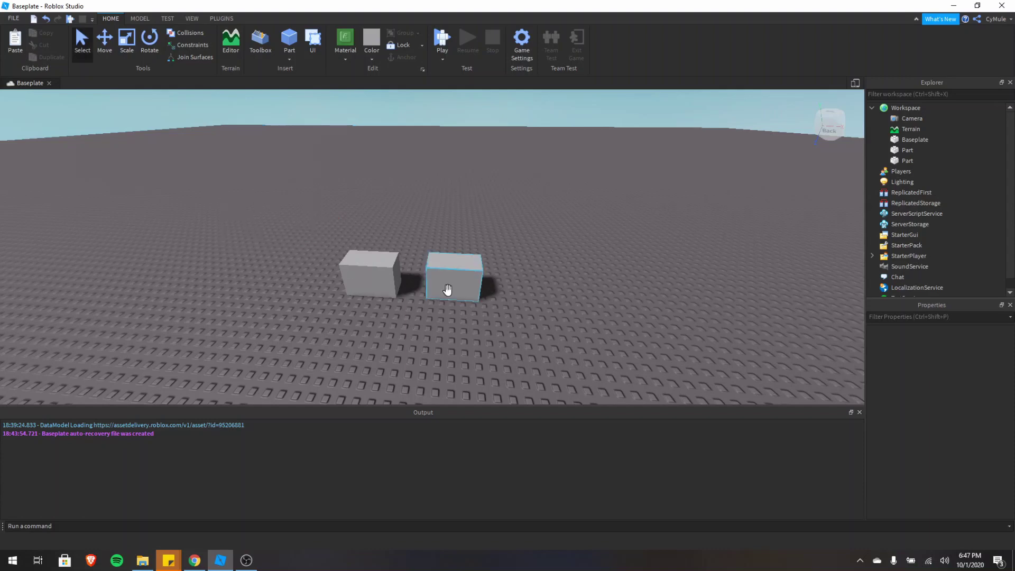
Step: Push the second block back, then lift the left block into the air with the Move tool
drag(450, 285, 441, 307)
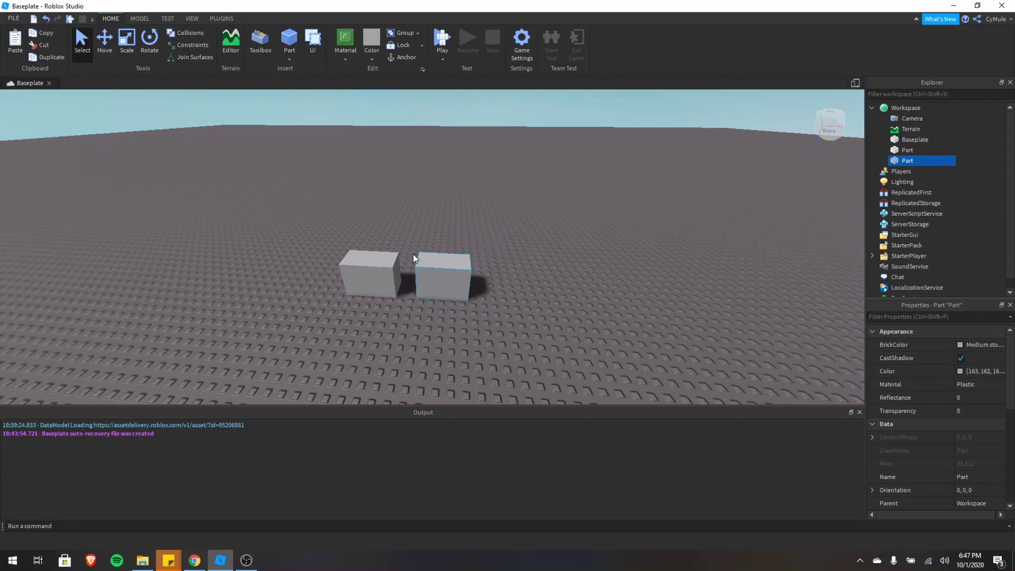
click(402, 47)
key(ctrl+2)
click(370, 273)
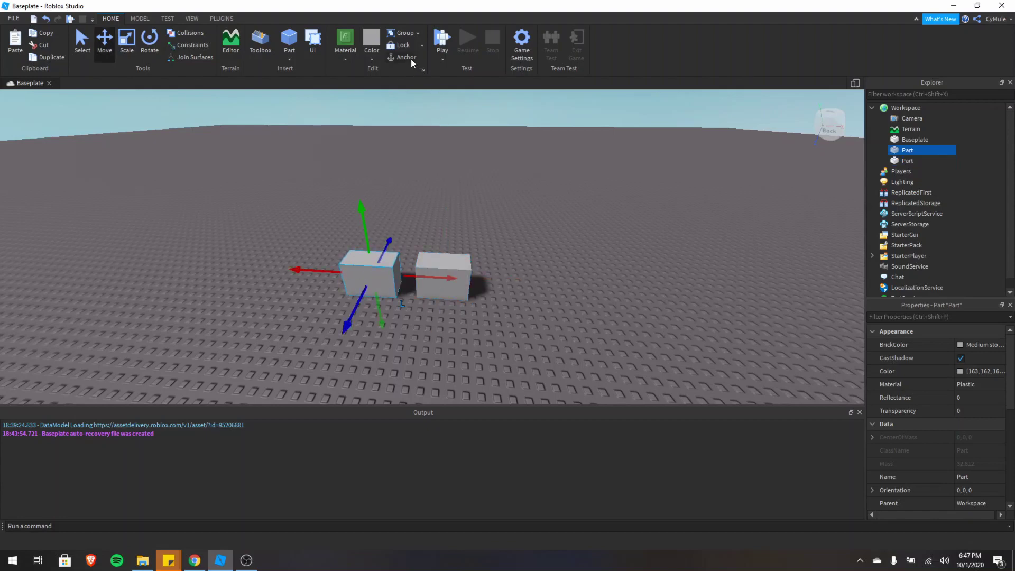
drag(365, 214, 390, 120)
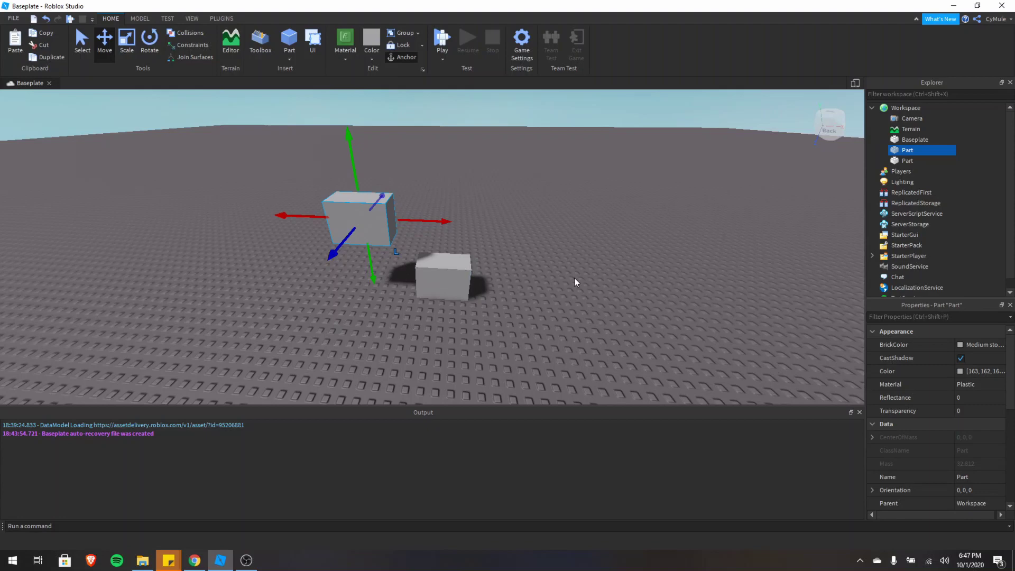
Step: Play-test the scene, walking and jumping the avatar beside the blocks, then stop
click(440, 36)
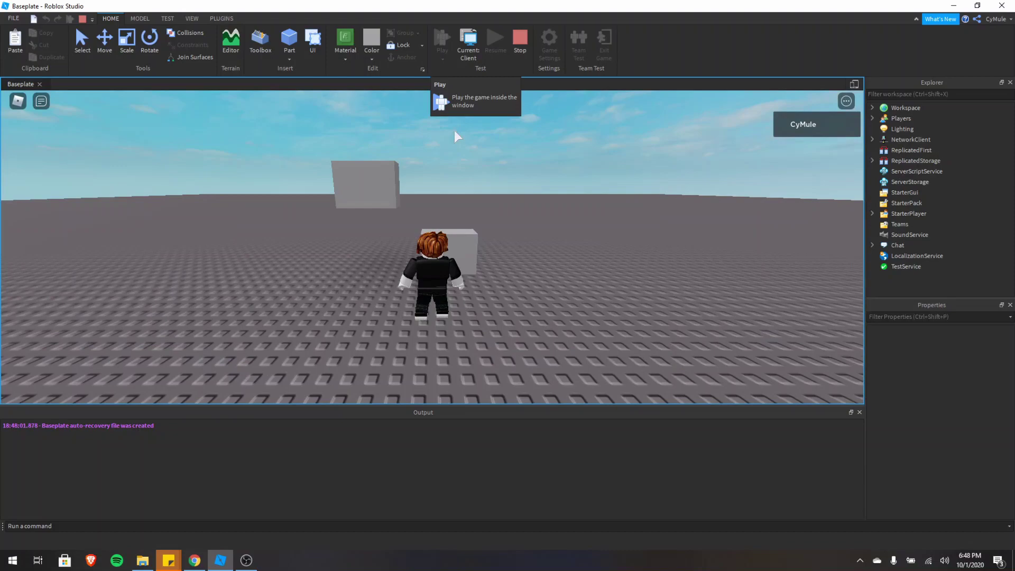
right_drag(481, 206, 483, 205)
key(w)
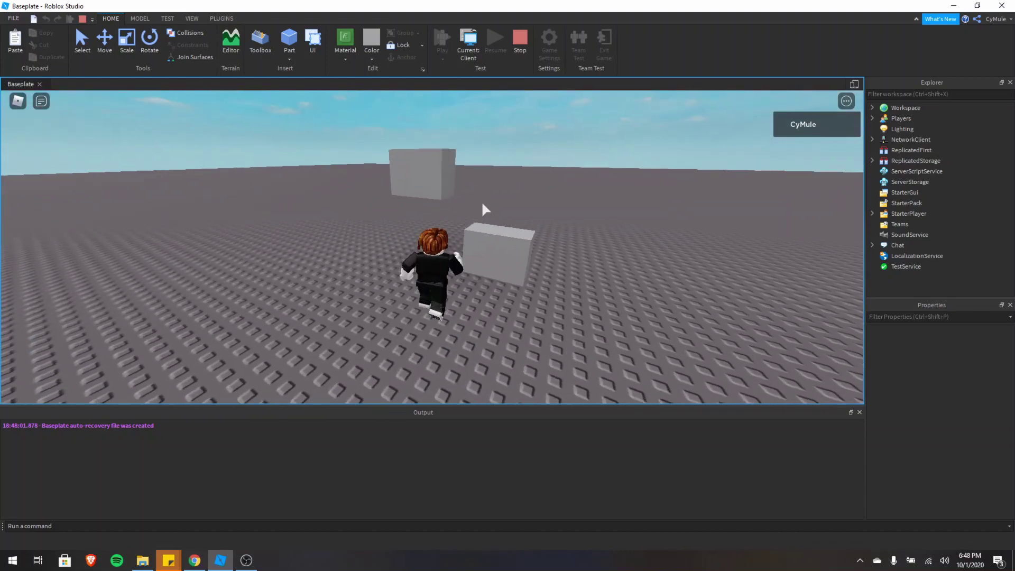
key(space)
key(w)
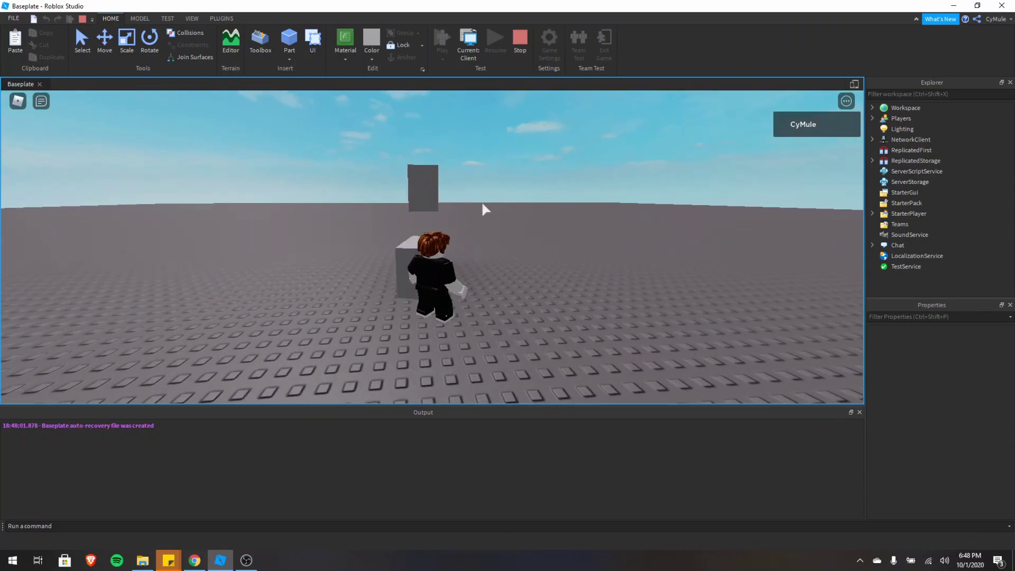
right_drag(485, 210, 482, 209)
key(s)
key(s)
click(520, 39)
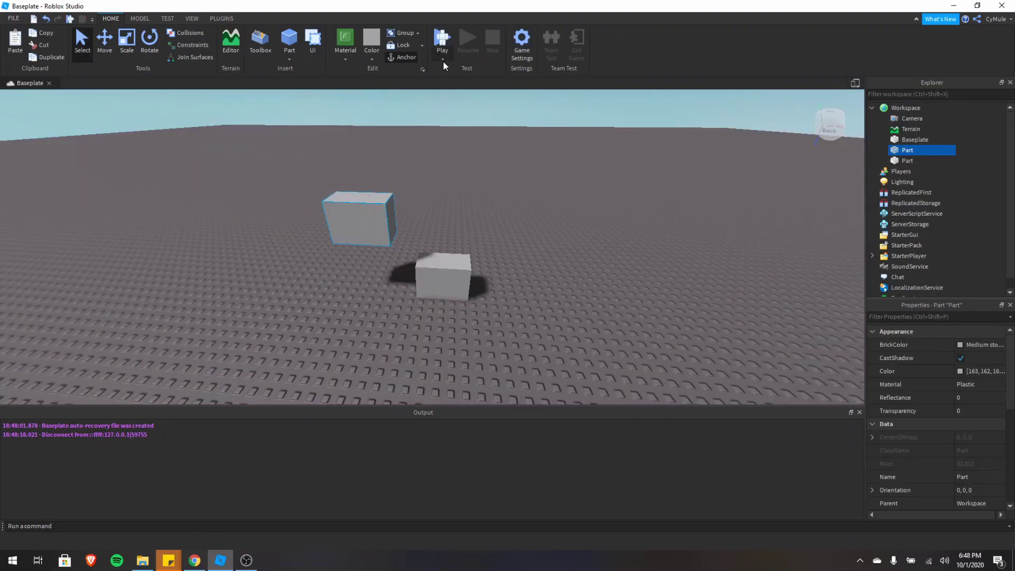
Step: Run the game without an avatar, then stop it to return to editing
click(443, 62)
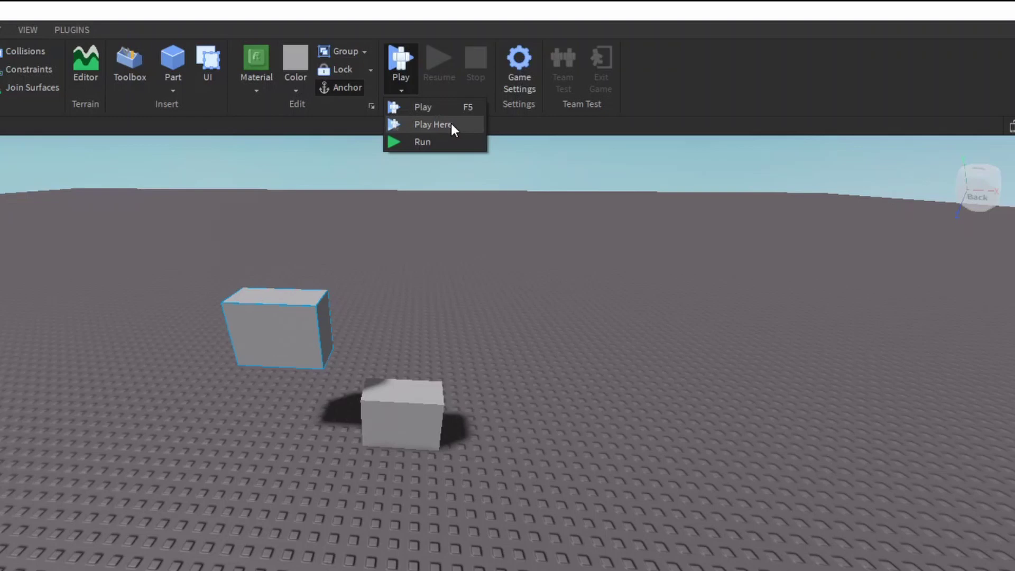
click(449, 141)
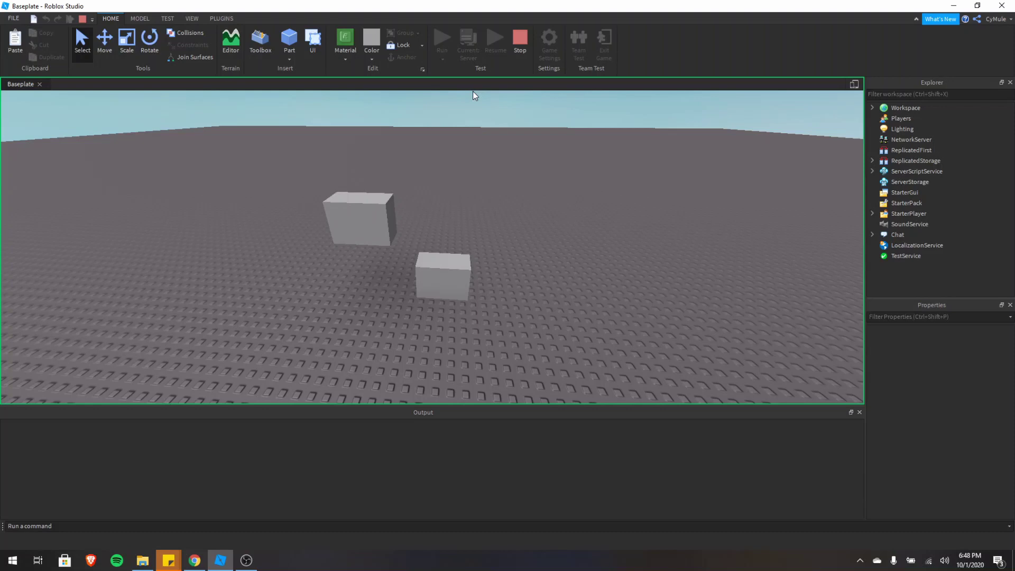
click(521, 48)
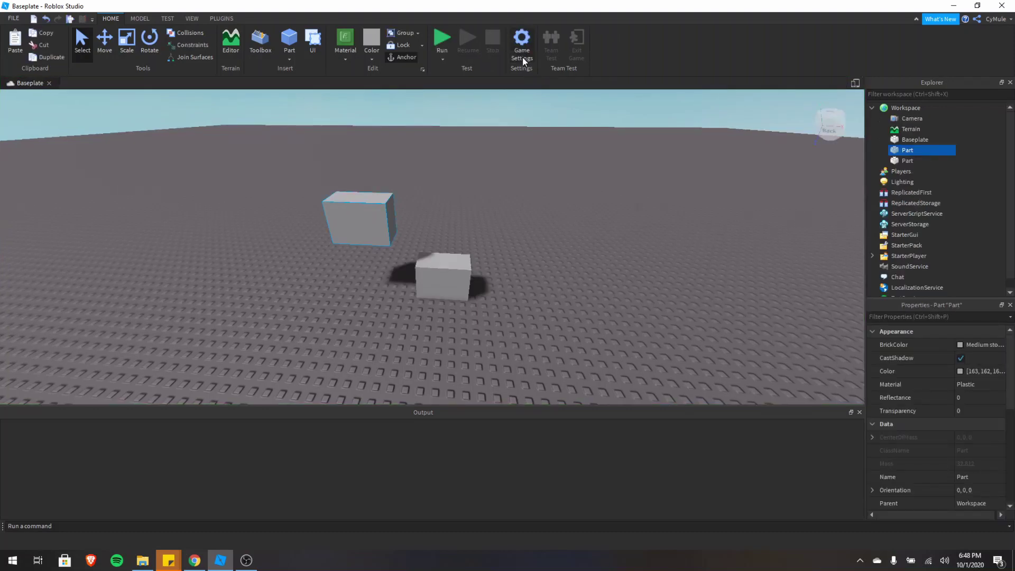
click(522, 45)
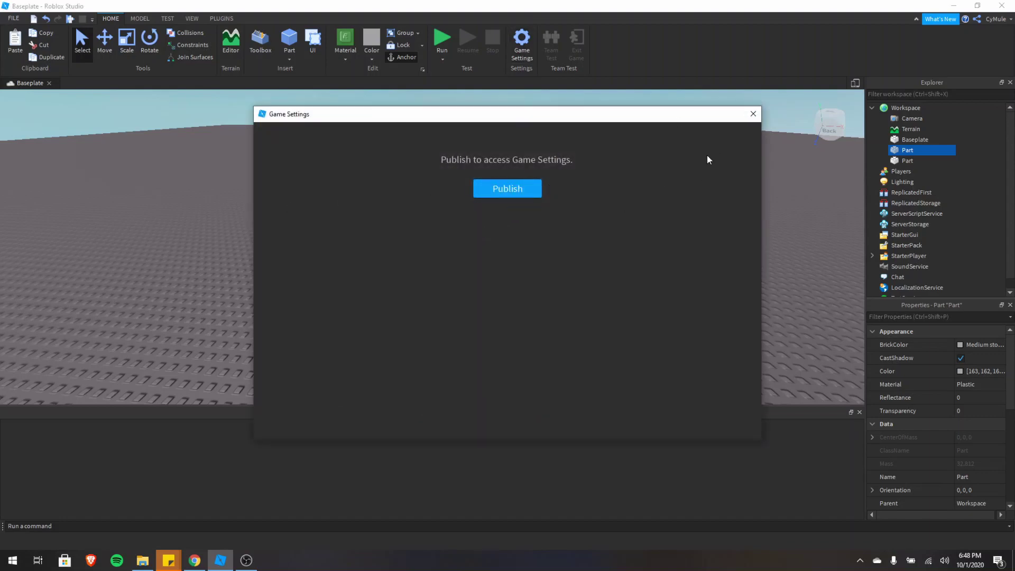
key(Escape)
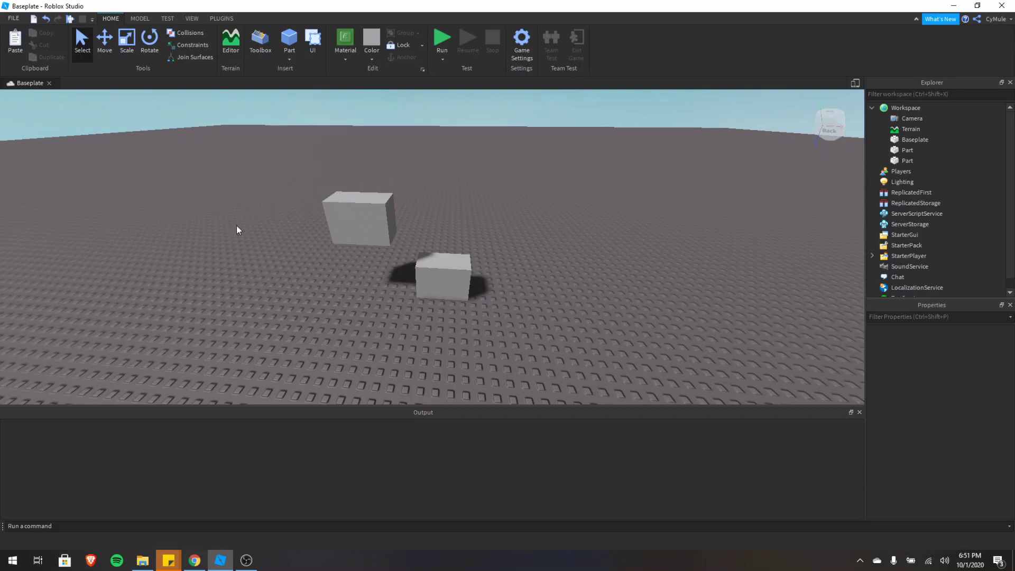
Step: Nudge the lower grey block one stud along its depth using the move arrow
click(140, 18)
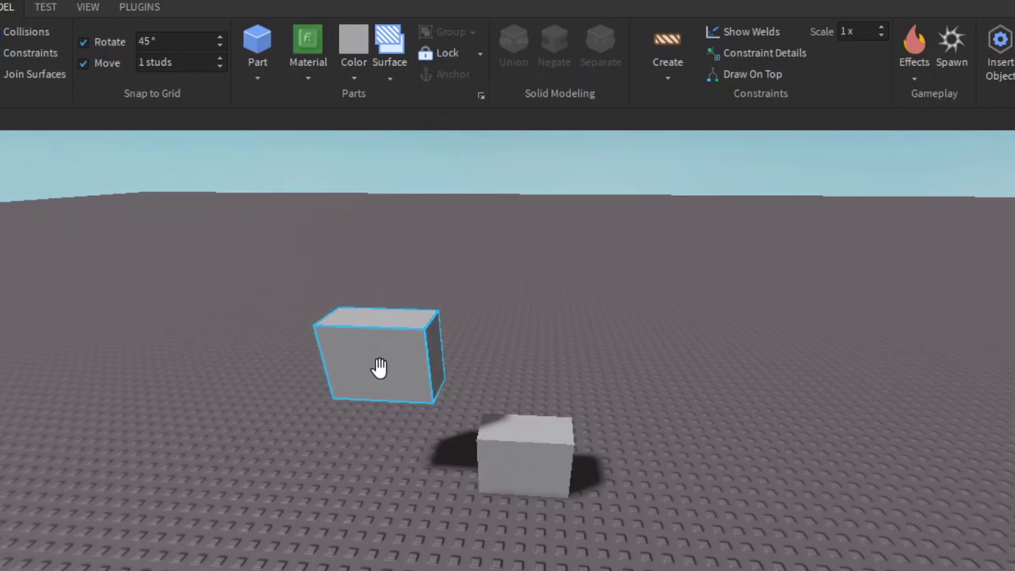
click(551, 454)
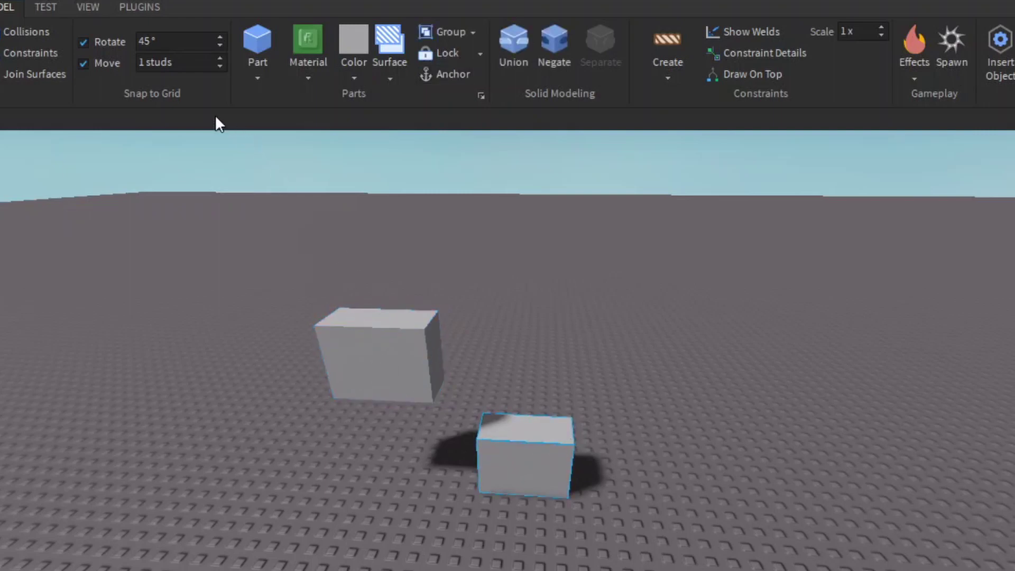
key(ctrl+2)
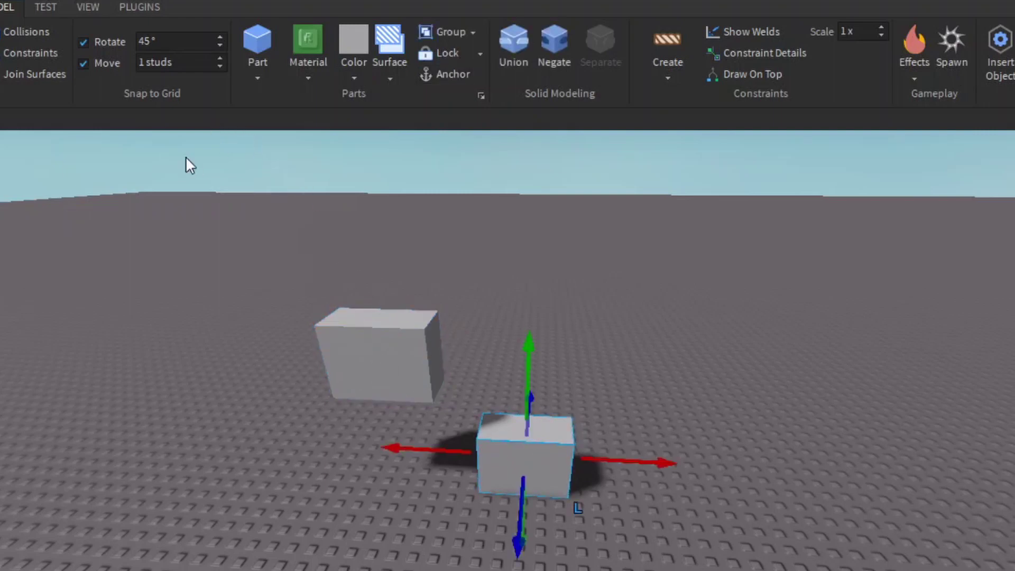
drag(517, 529, 553, 519)
Step: Switch to rotate and raise the move snap, then return it to 1 stud
key(ctrl+4)
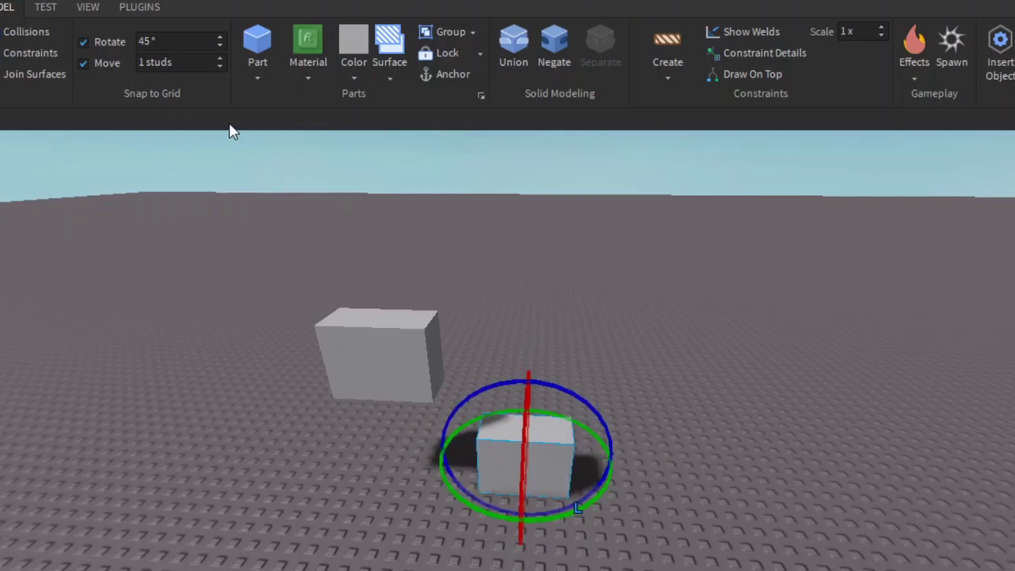
click(216, 59)
click(216, 59)
click(216, 59)
click(217, 65)
click(217, 65)
click(217, 66)
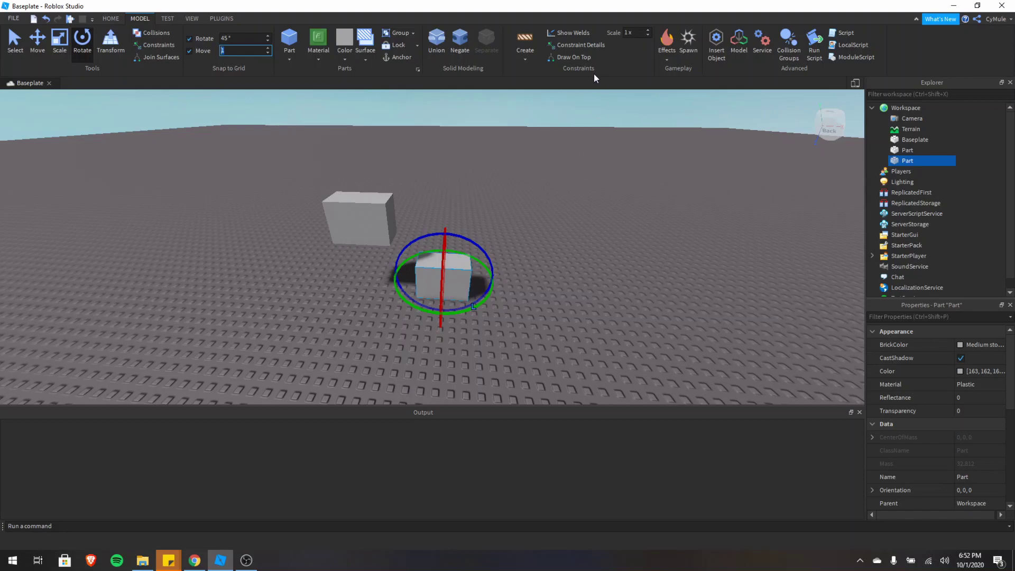
Step: Pick the Rope constraint type and insert a SpawnLocation between the grey blocks
click(526, 48)
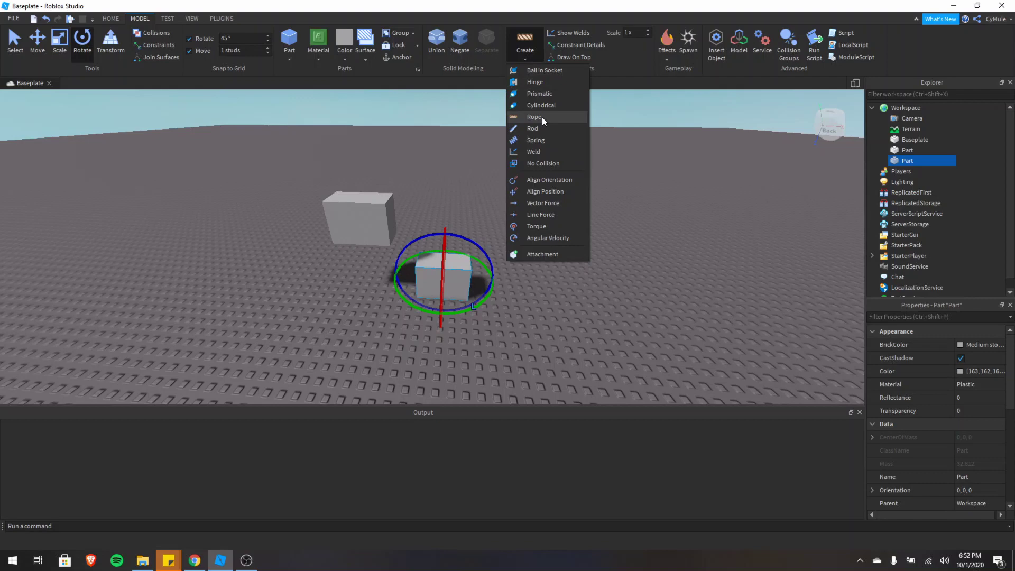
click(563, 118)
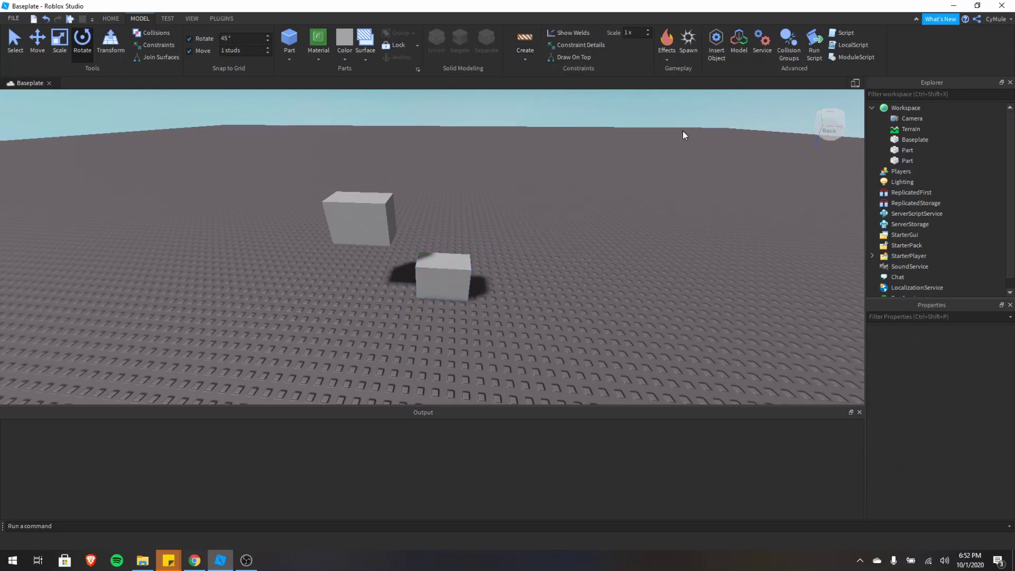
click(685, 50)
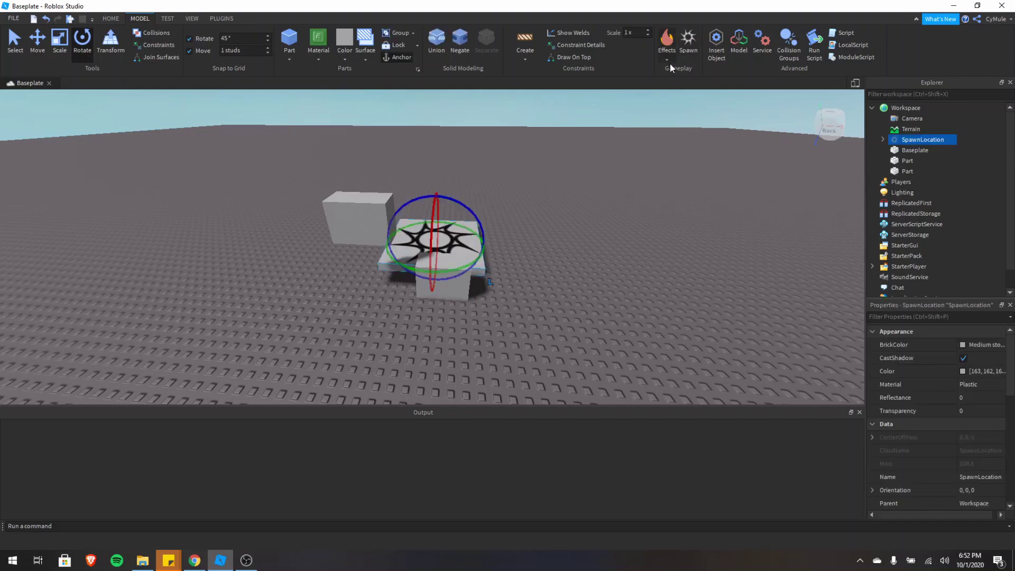
Step: Browse the Effects and Service lists without inserting, then bring up the Roblox model file dialog
click(668, 59)
click(611, 195)
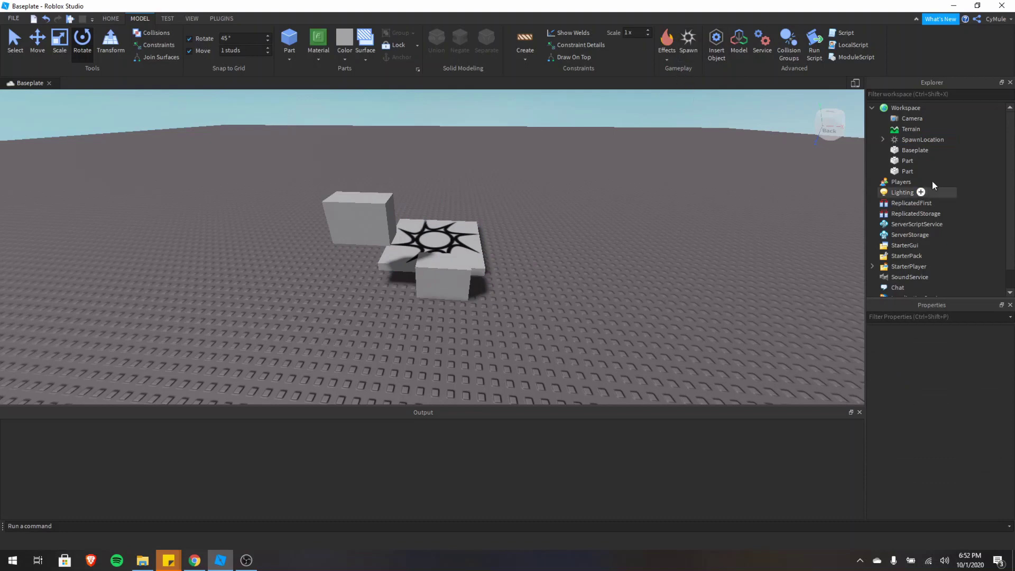
mouse_move(929, 109)
click(762, 45)
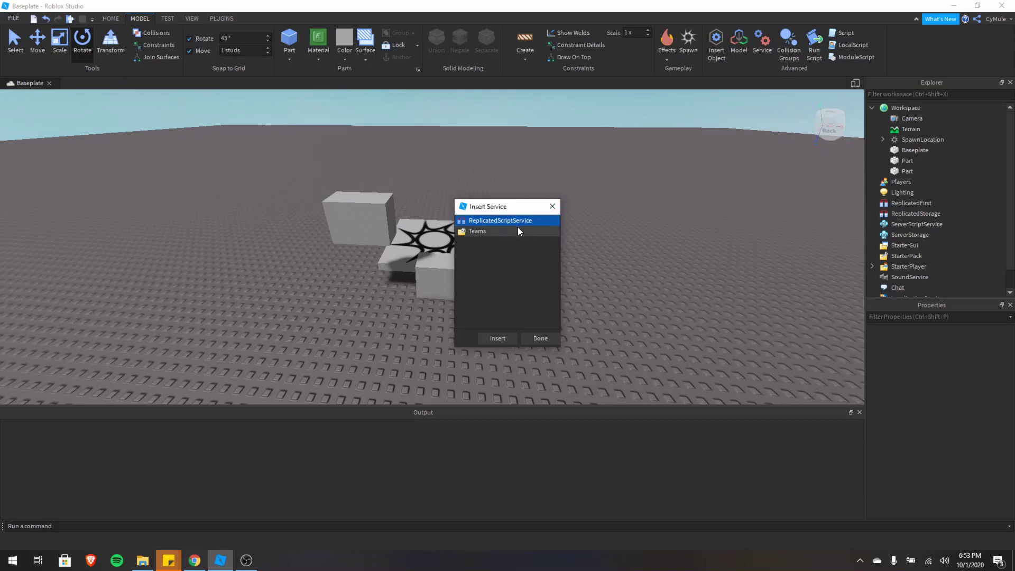
click(557, 208)
click(736, 48)
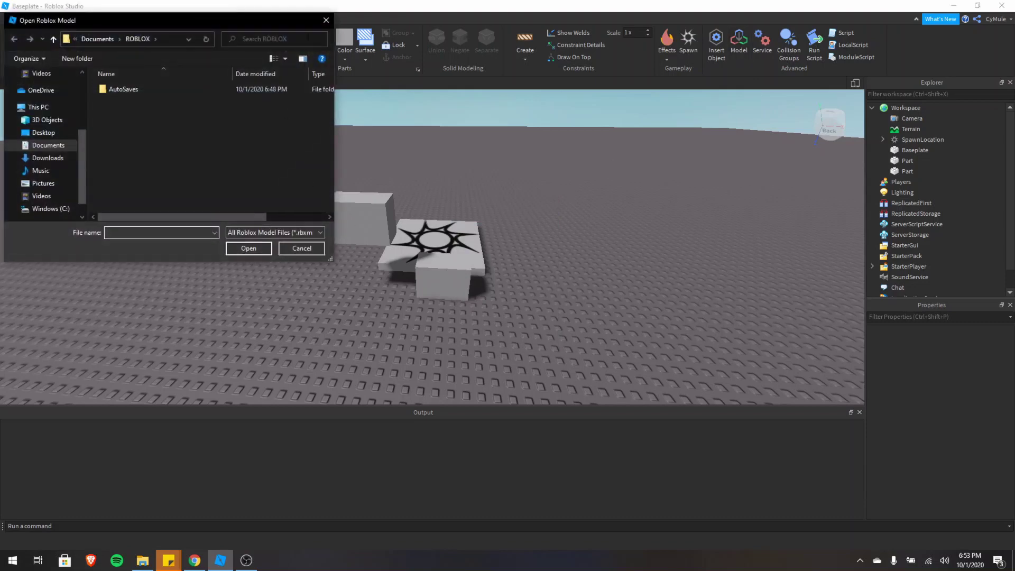
Step: Cancel the model file dialog and review the Test tab's play modes without starting
click(326, 23)
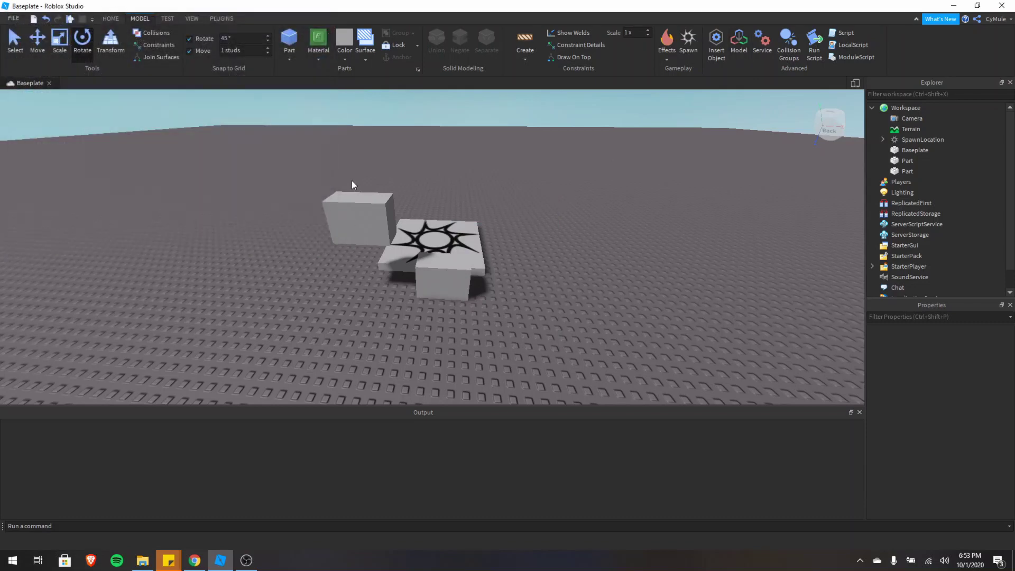
click(168, 19)
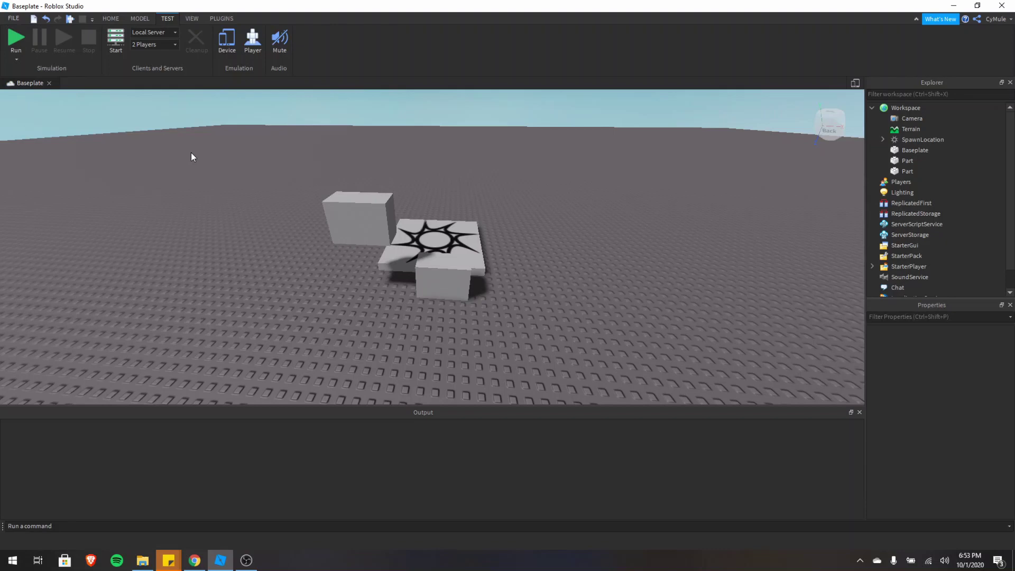
click(20, 59)
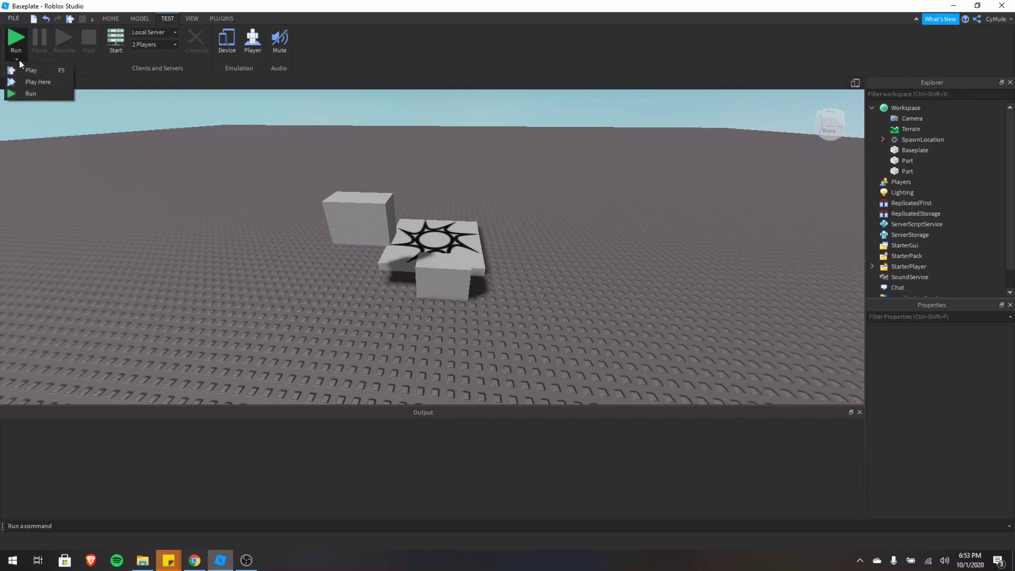
click(82, 146)
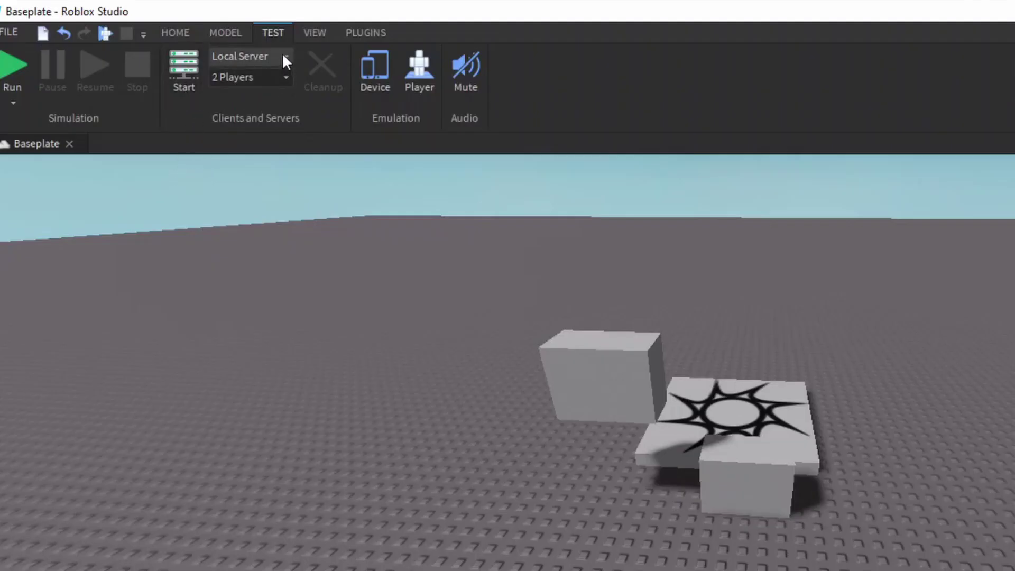
Step: Keep the local server at 2 Players and toggle iPhone 7 device emulation on and off
click(272, 75)
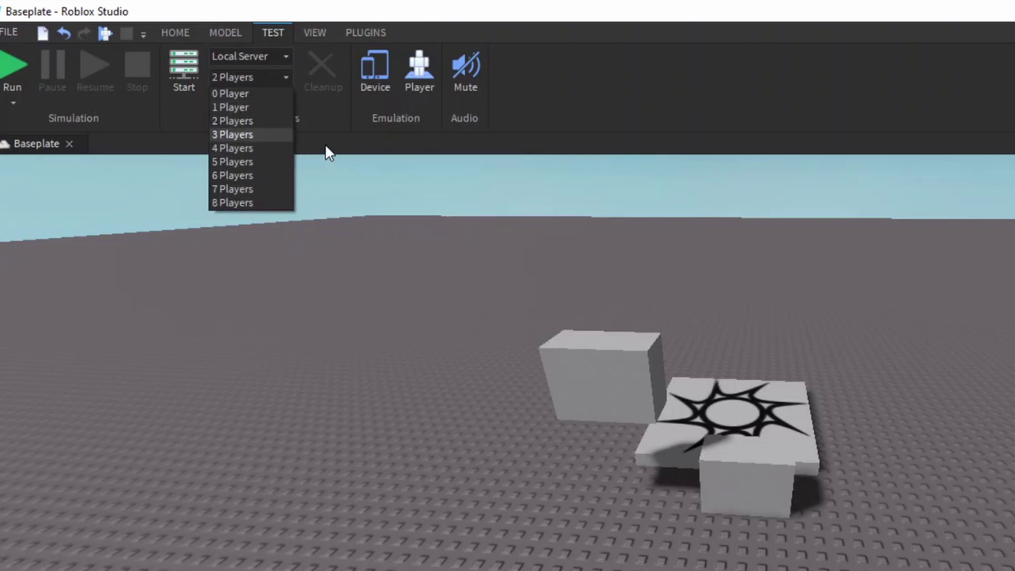
click(283, 120)
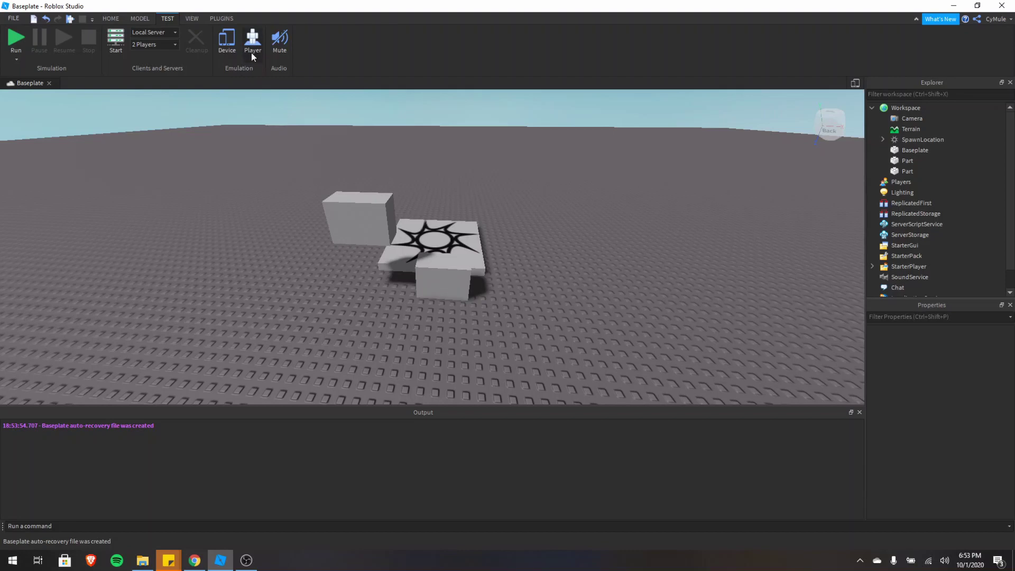
click(227, 47)
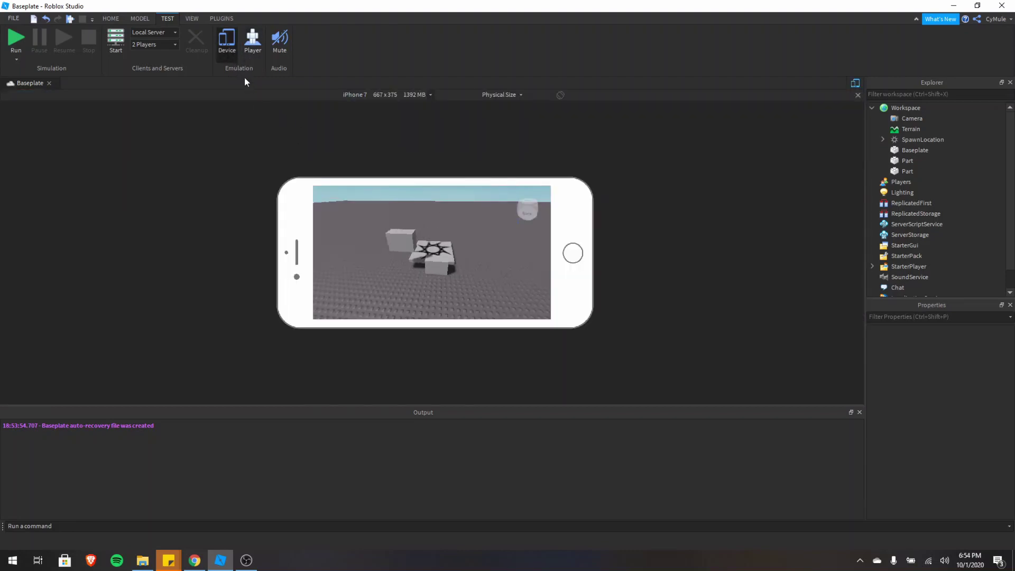
click(226, 40)
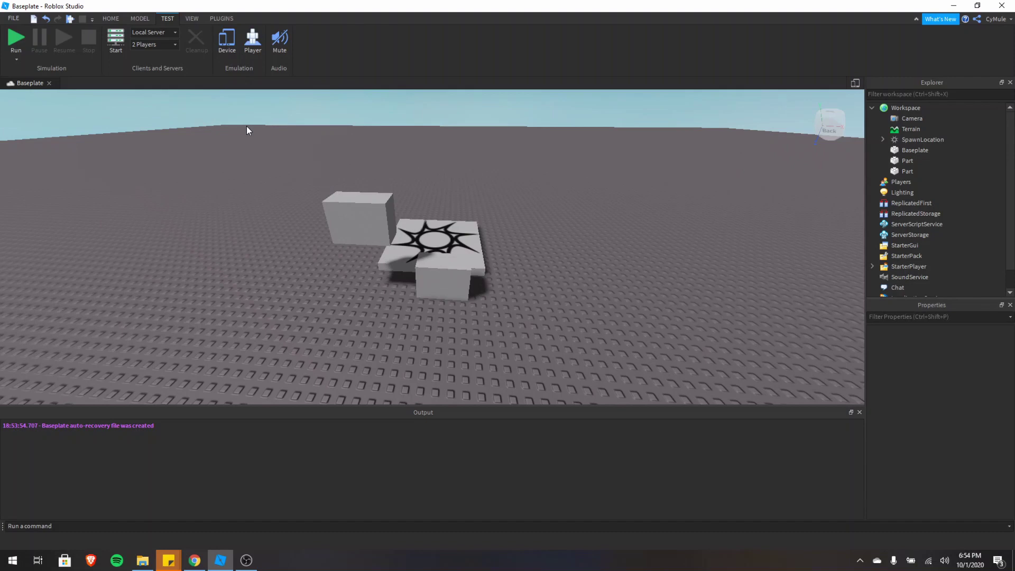
Step: Show the Plugins tab with its rig builder, avatar importer, animation editor and alignment tools
click(222, 19)
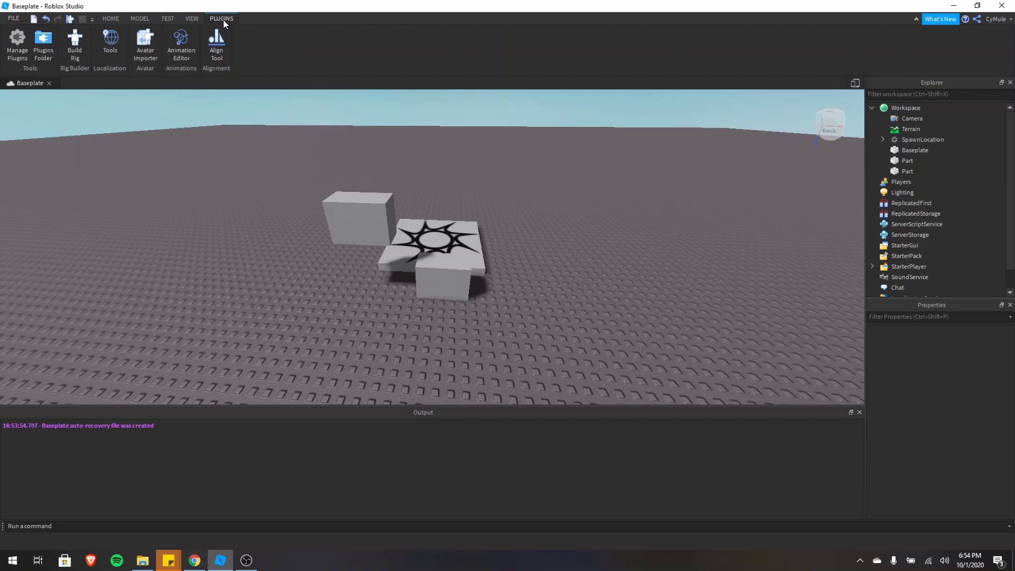